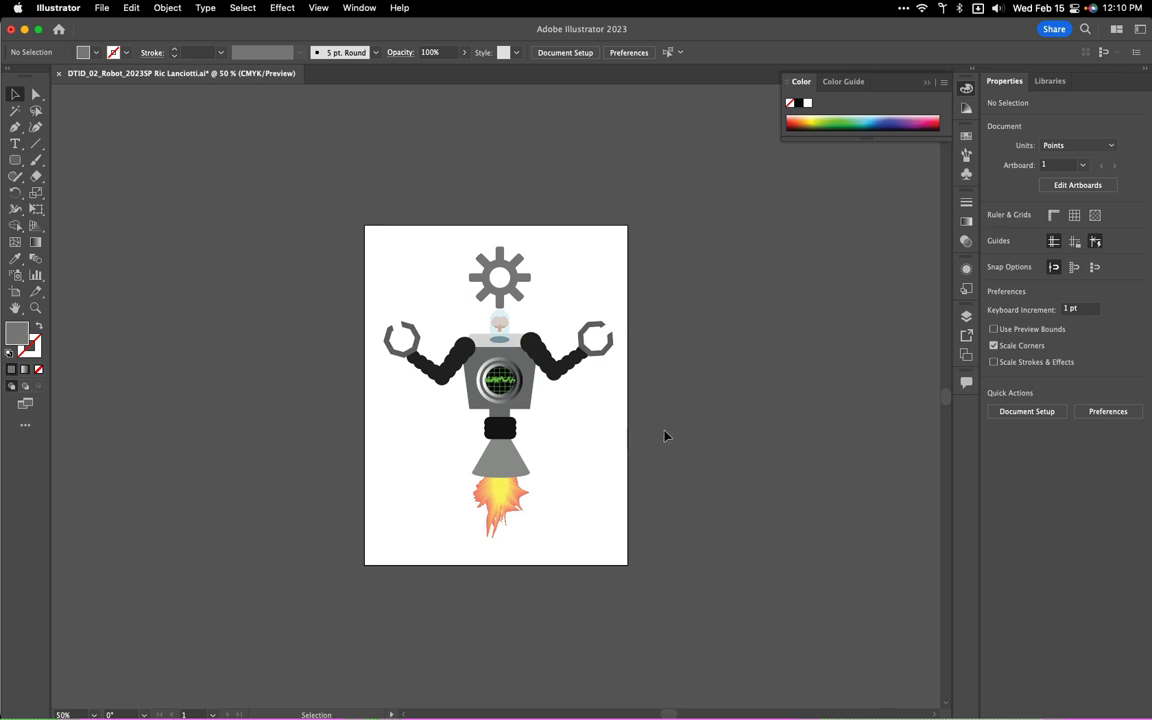
# Save the robot document as a new Adobe Illustrator file with 02 added to the end of its name, accepting the Illustrator 2020 options
pyautogui.click(17, 293)
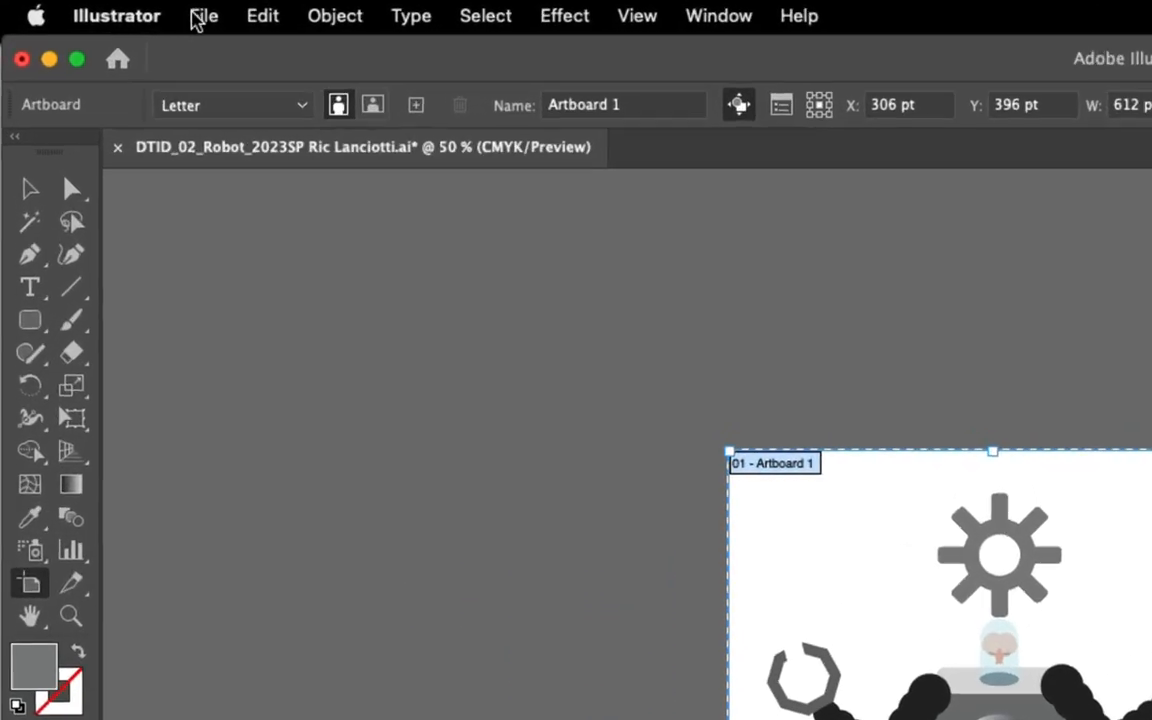
pyautogui.click(102, 8)
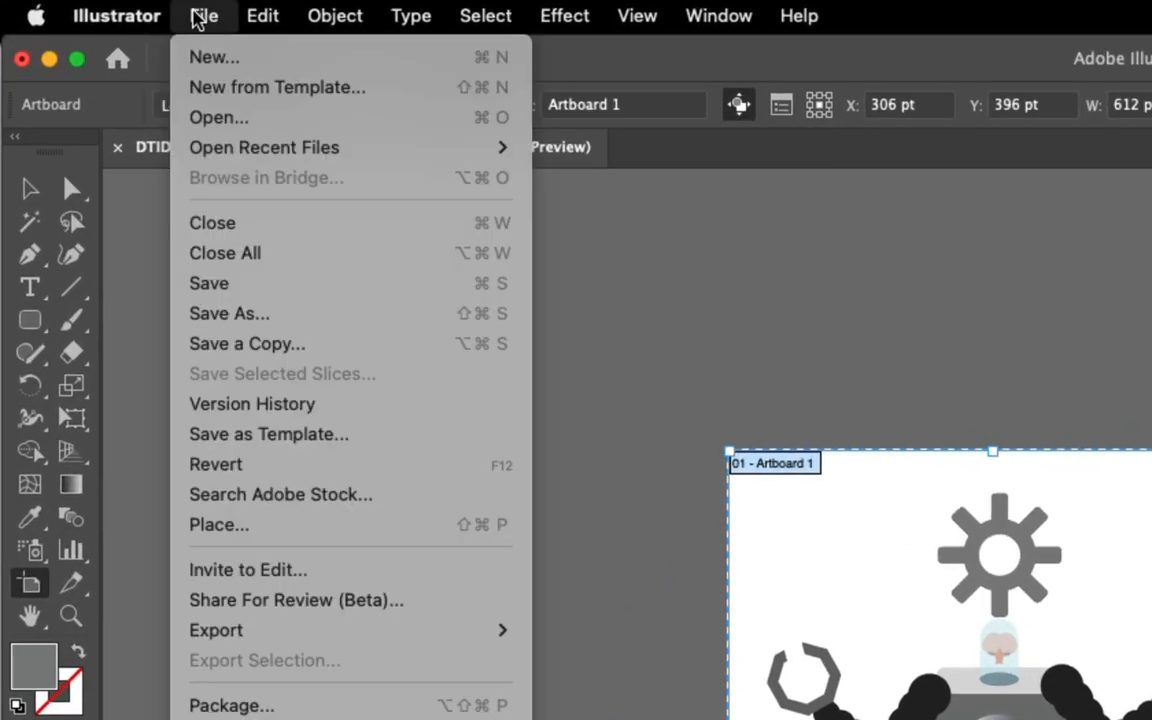
pyautogui.click(294, 320)
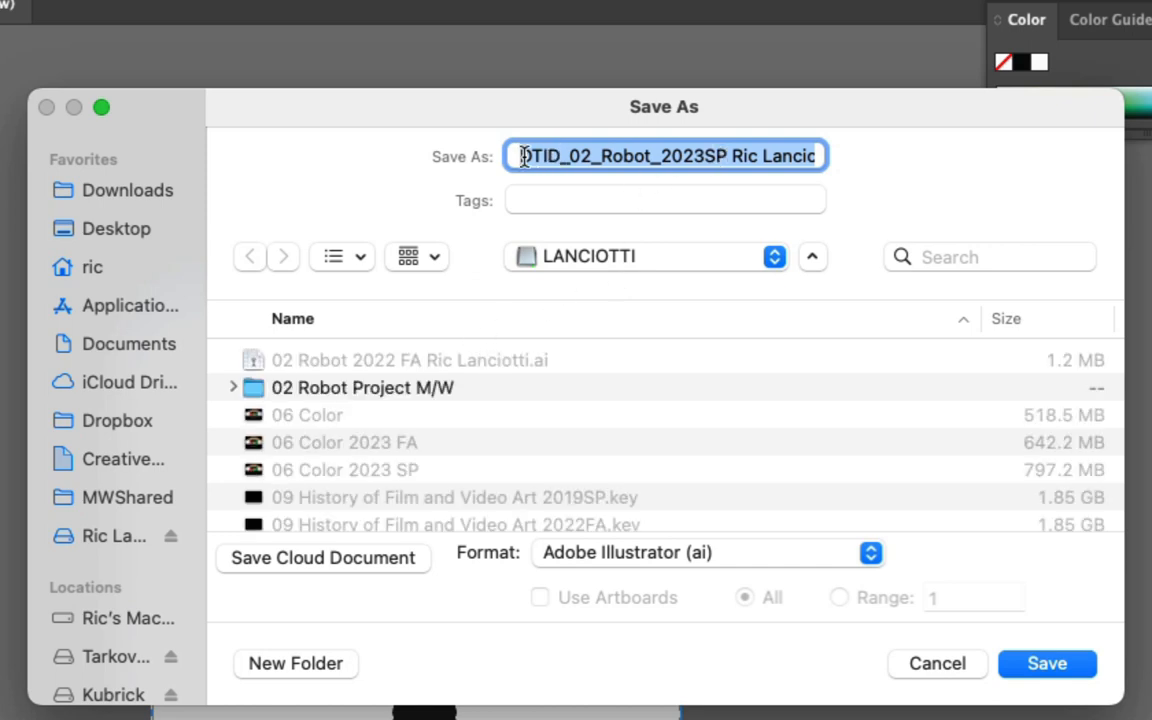
pyautogui.click(745, 152)
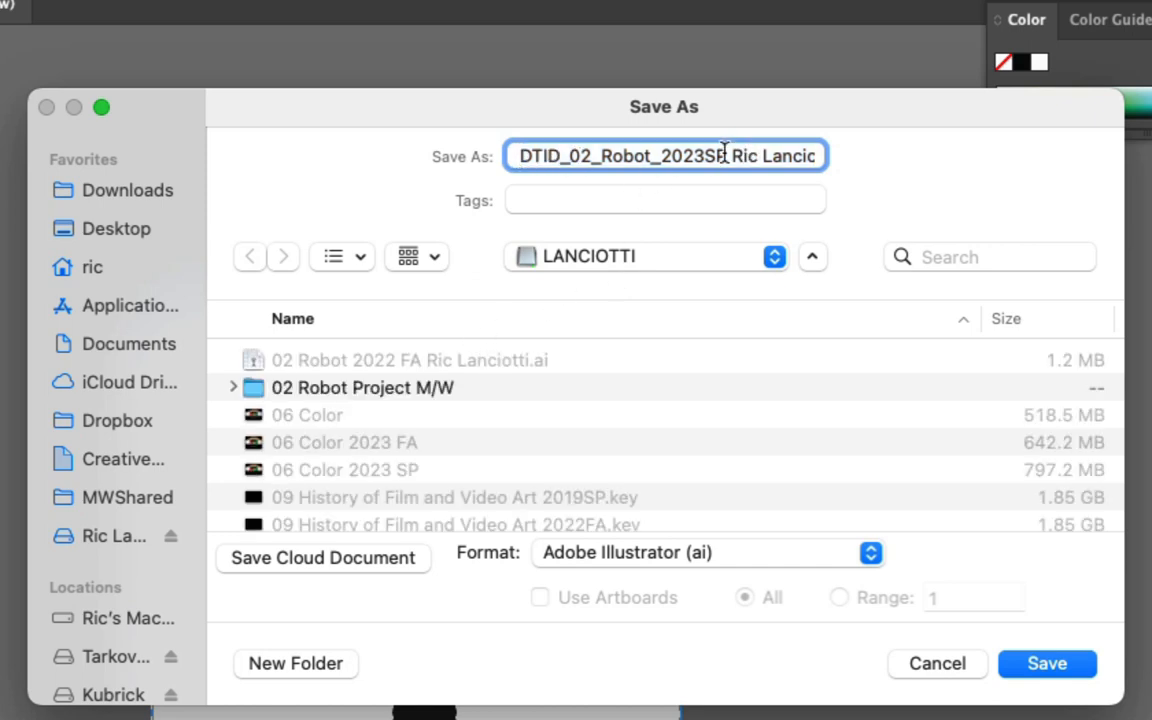
pyautogui.moveTo(743, 154); pyautogui.dragTo(861, 151)
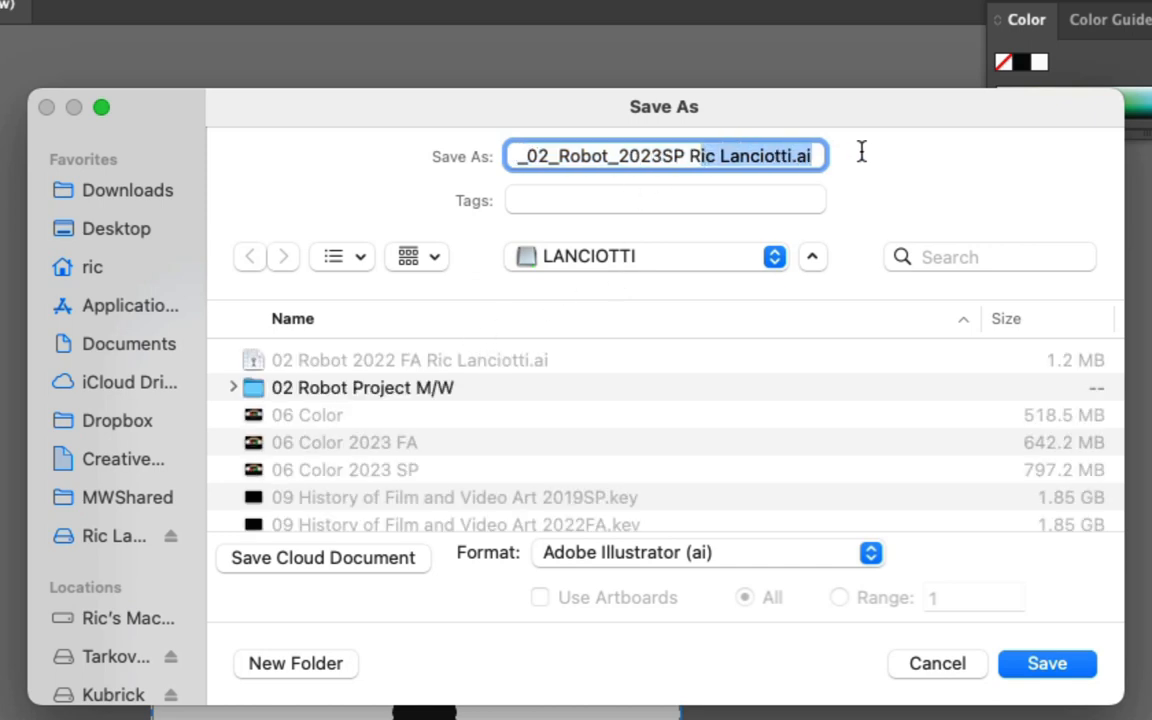
pyautogui.click(791, 157)
pyautogui.press('Return')
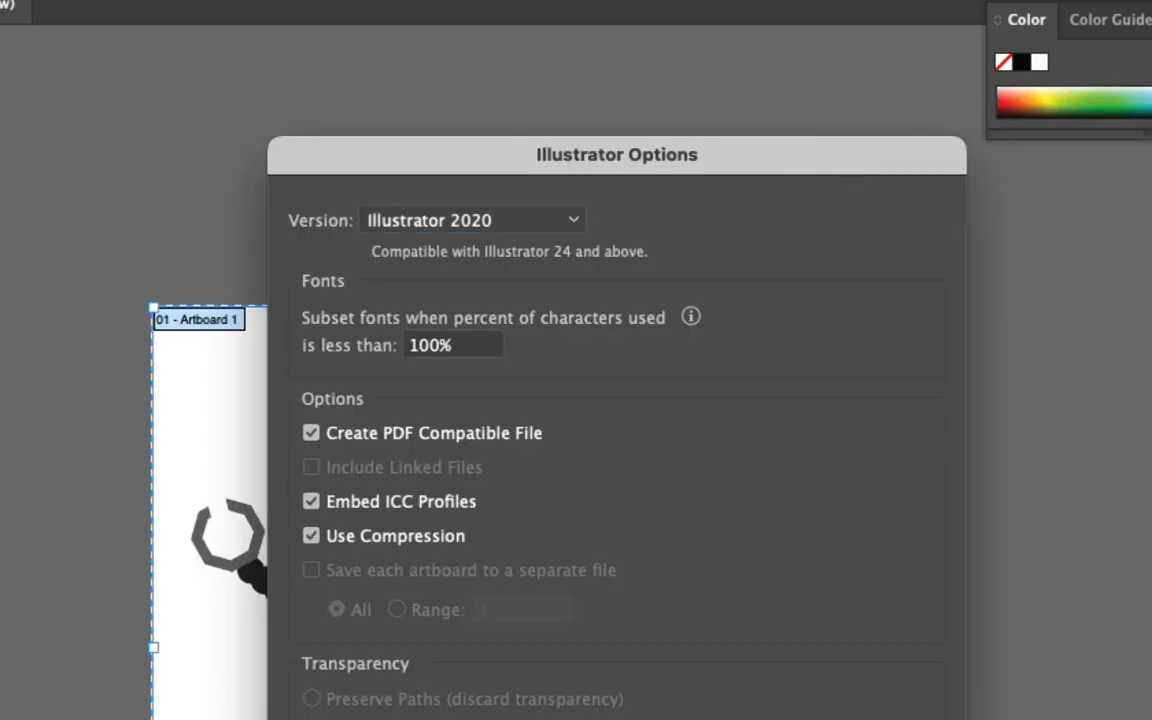
pyautogui.press('Return')
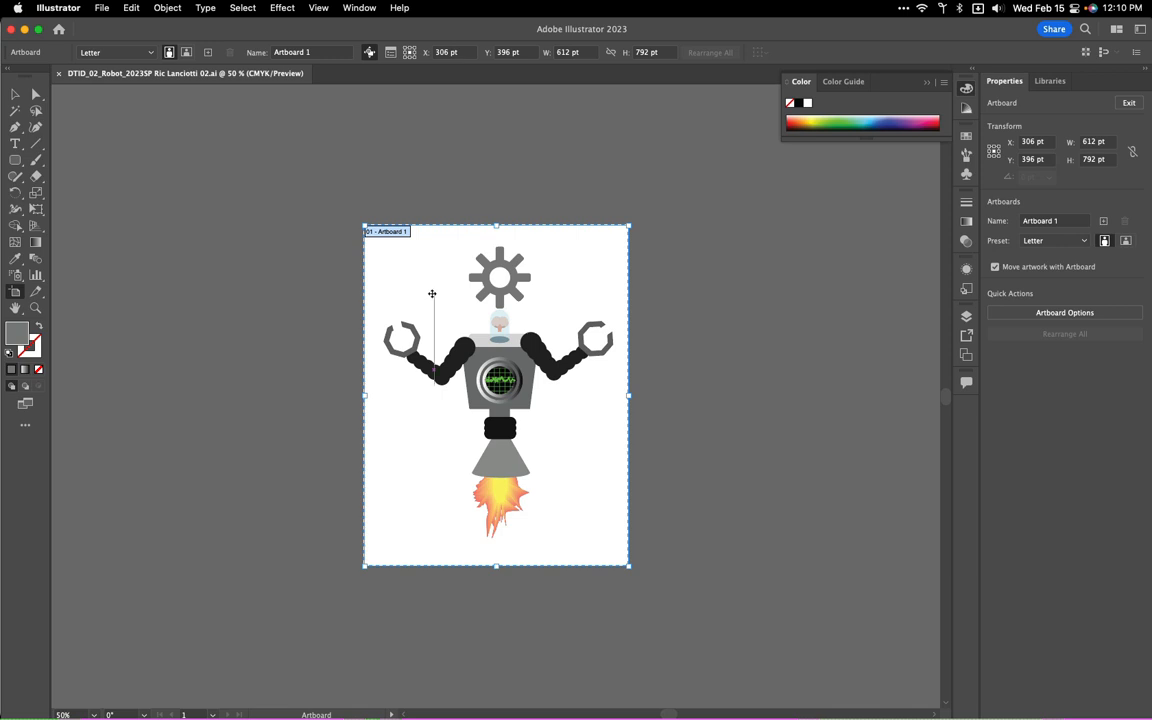
# Copy the whole robot artboard, Artboard 1, together with its artwork
pyautogui.press('Escape')
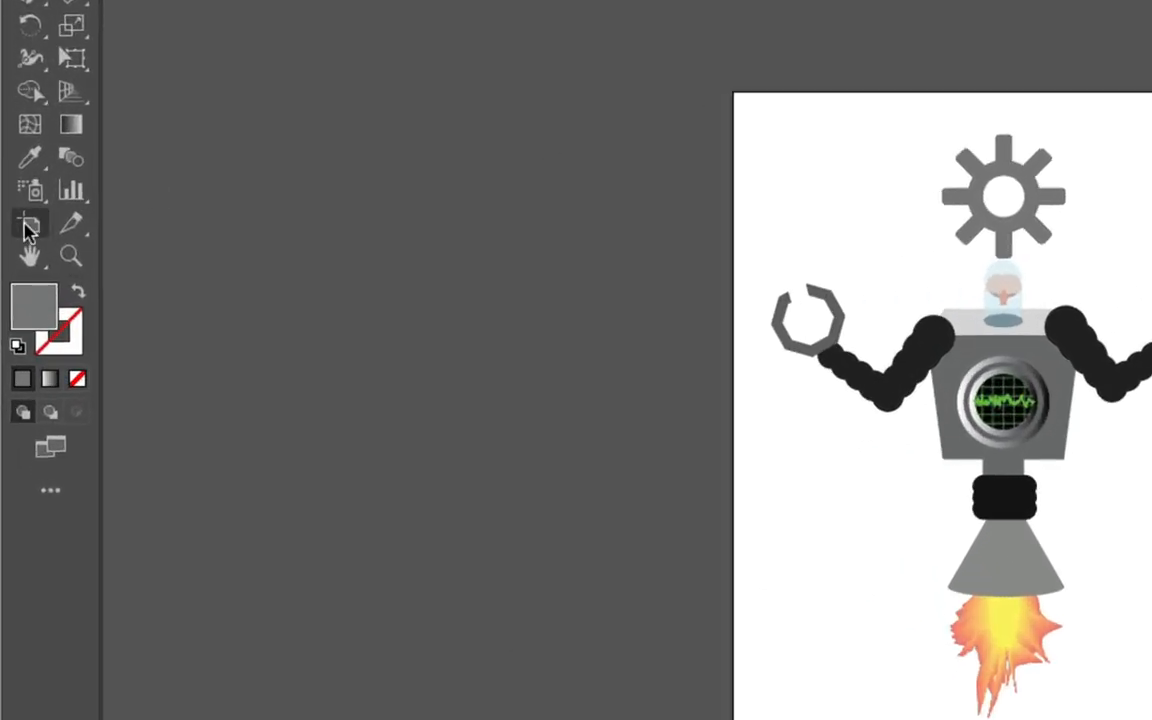
pyautogui.click(15, 291)
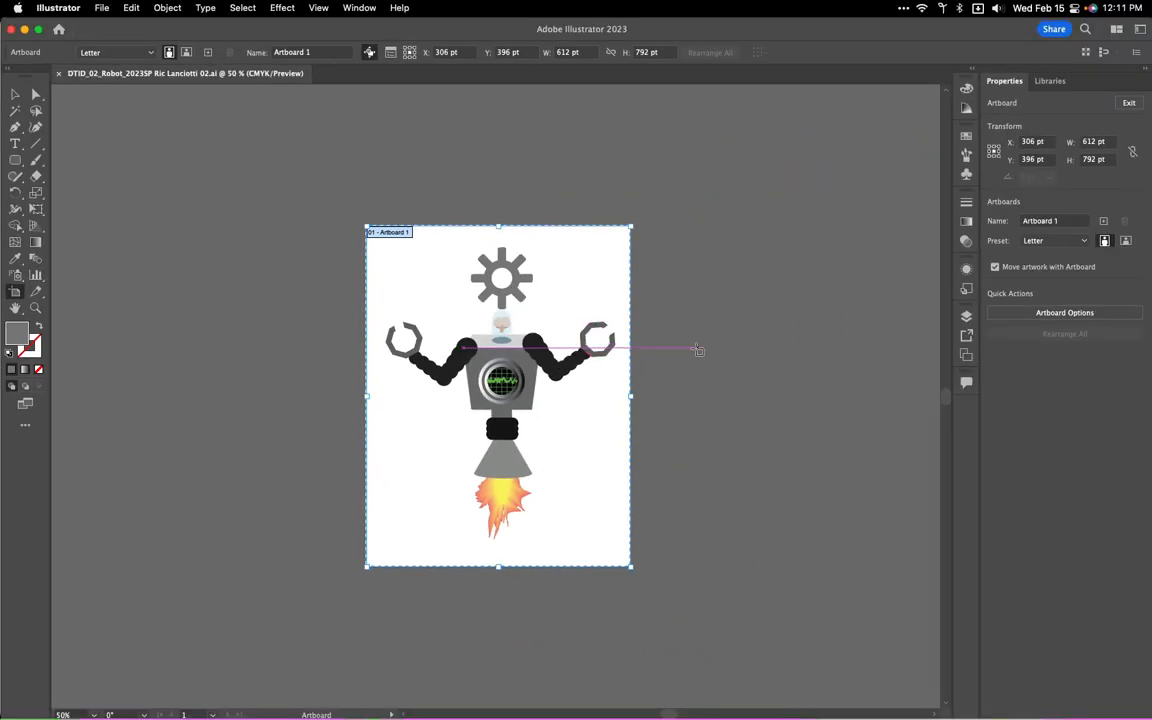
pyautogui.press('super+c')
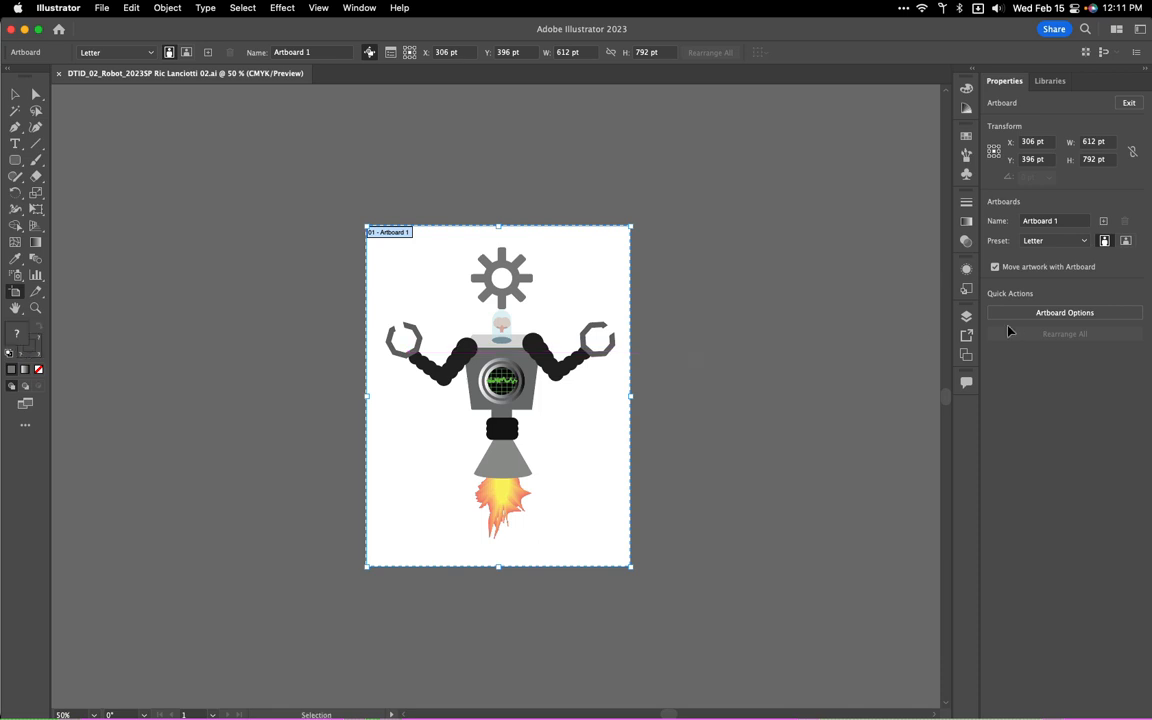
# Add two new layers above the Robot layer, and lock the Robot layer and Layer 3
pyautogui.click(966, 316)
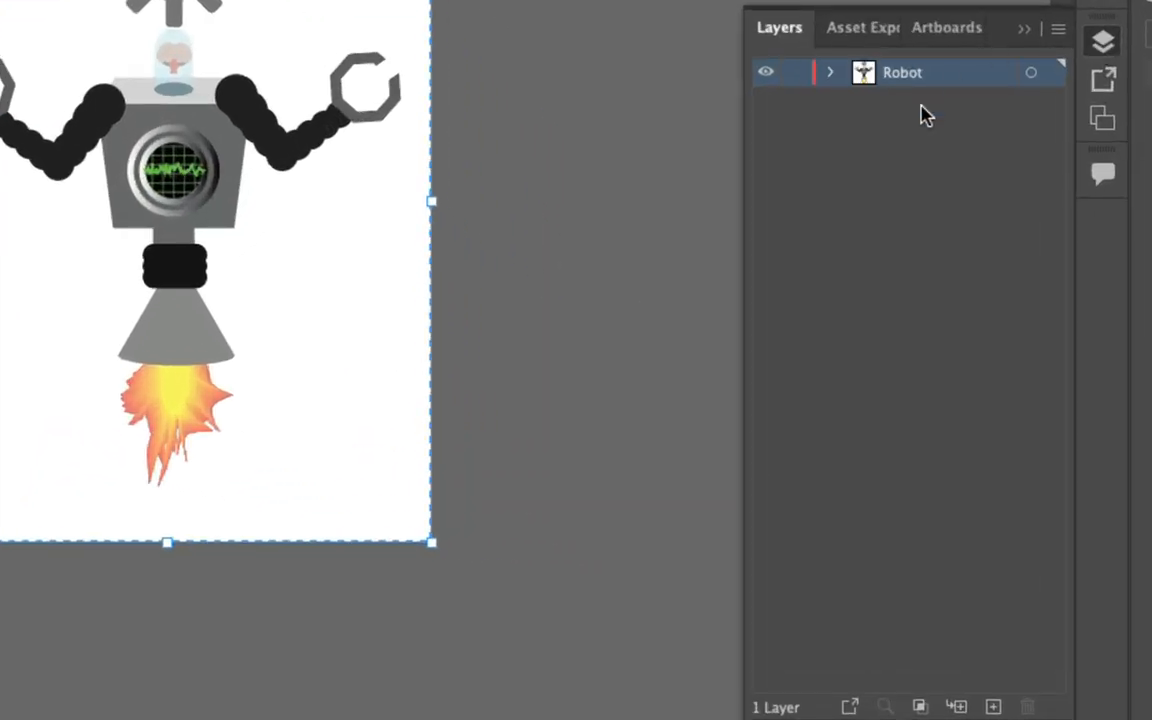
pyautogui.click(992, 706)
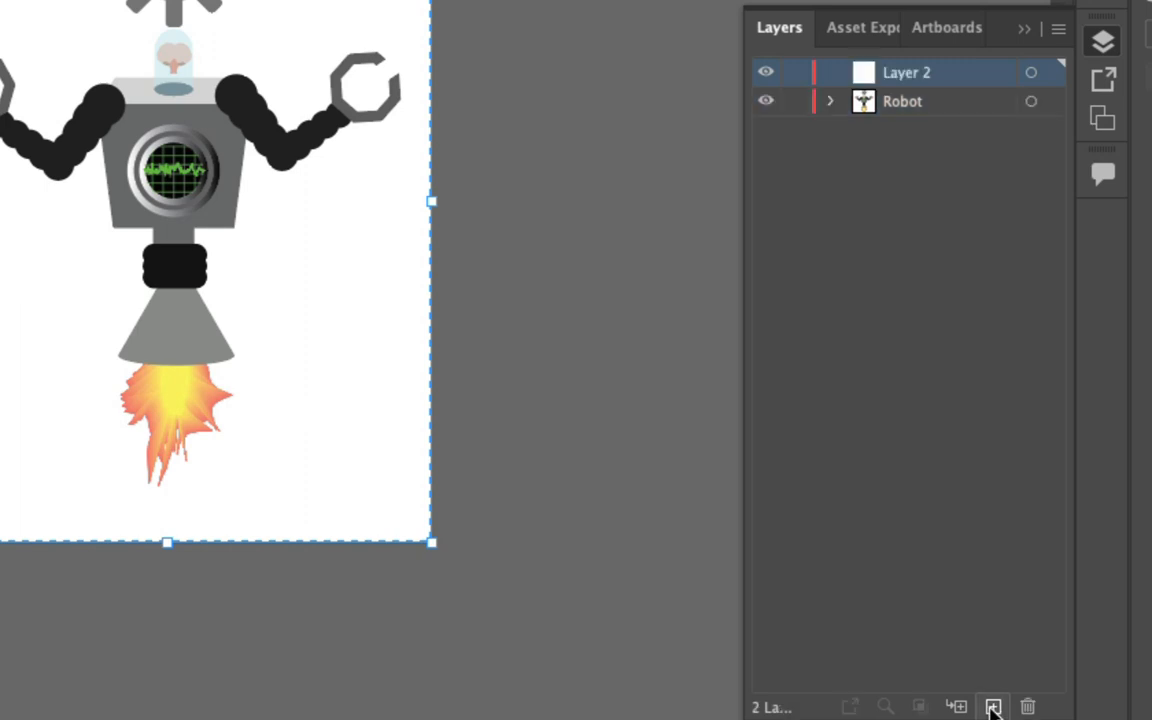
pyautogui.click(992, 706)
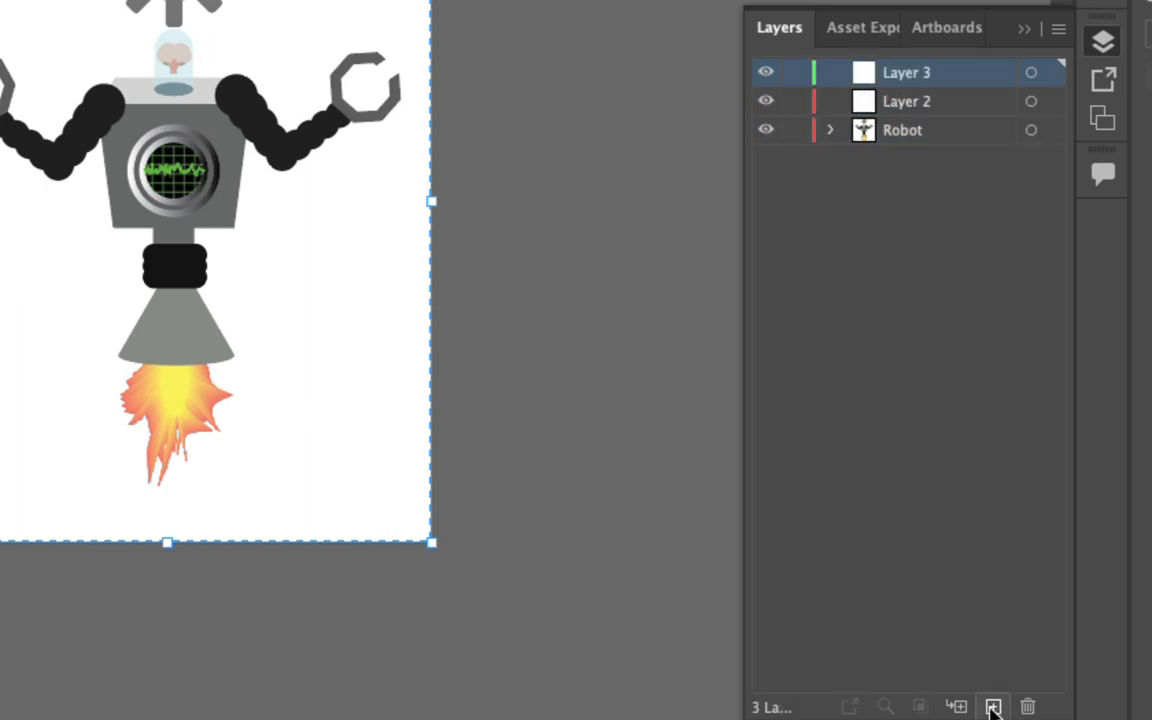
pyautogui.click(795, 130)
pyautogui.click(795, 73)
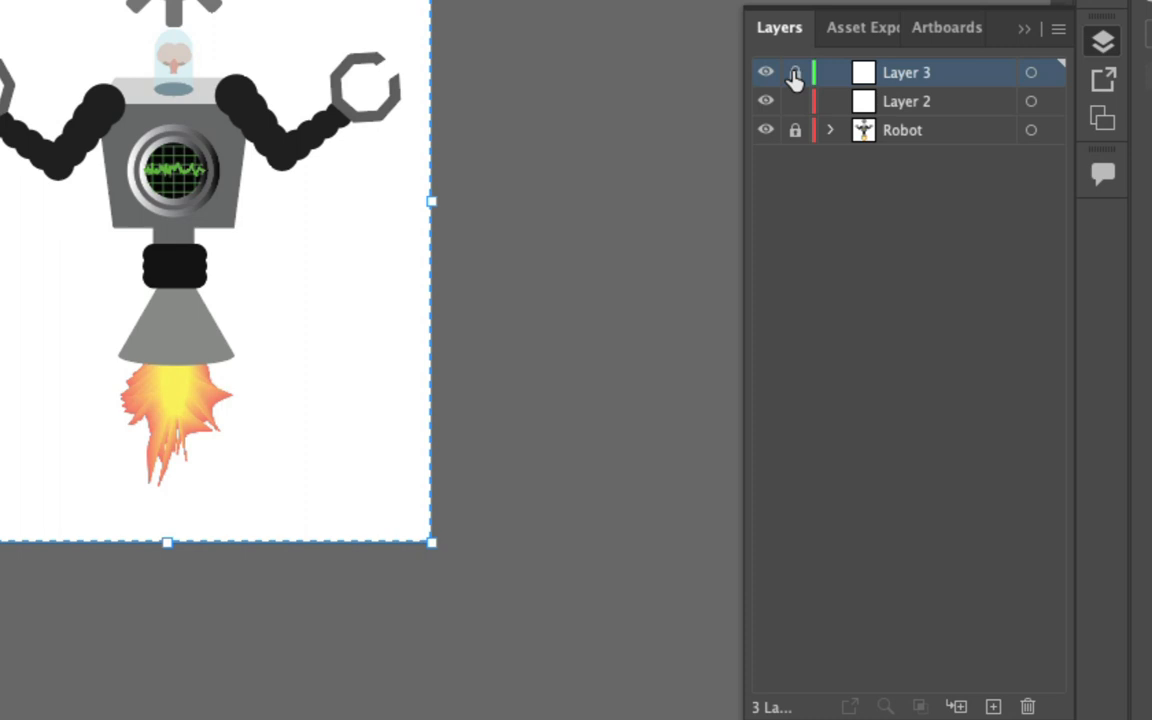
# Paste the copied artboard with its robot onto Layer 2, then lock Layer 2 and unlock Layer 3
pyautogui.click(990, 112)
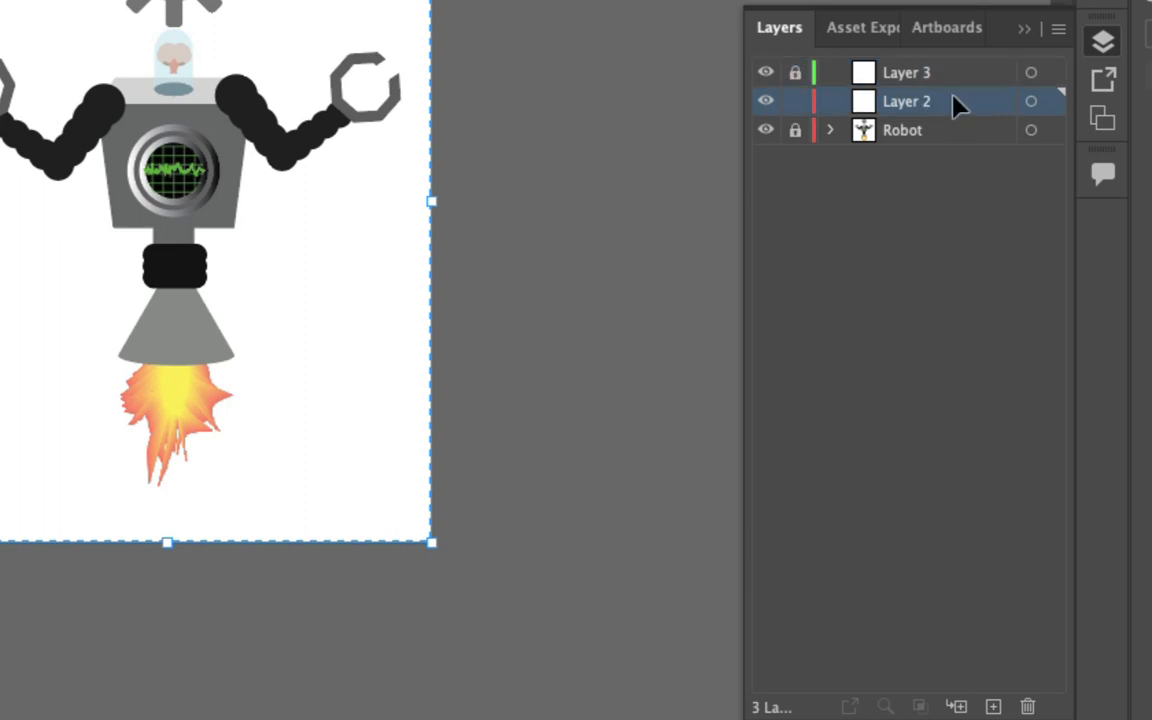
pyautogui.hotkey('ctrl', 'v')
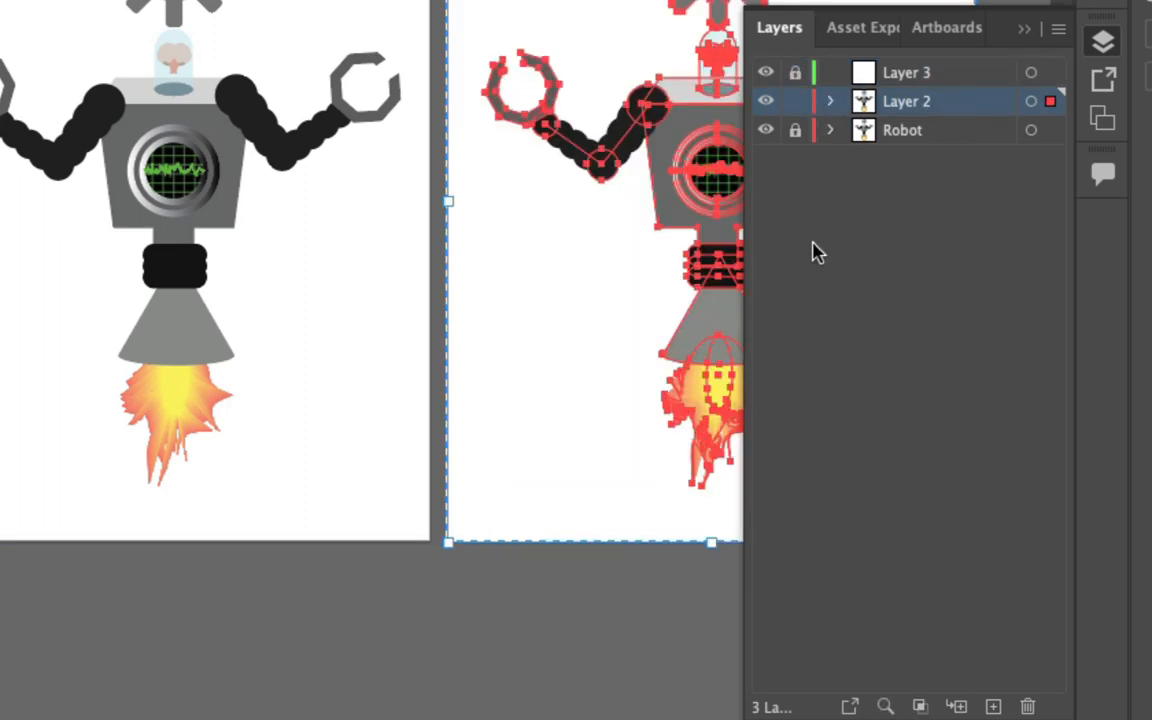
pyautogui.click(795, 101)
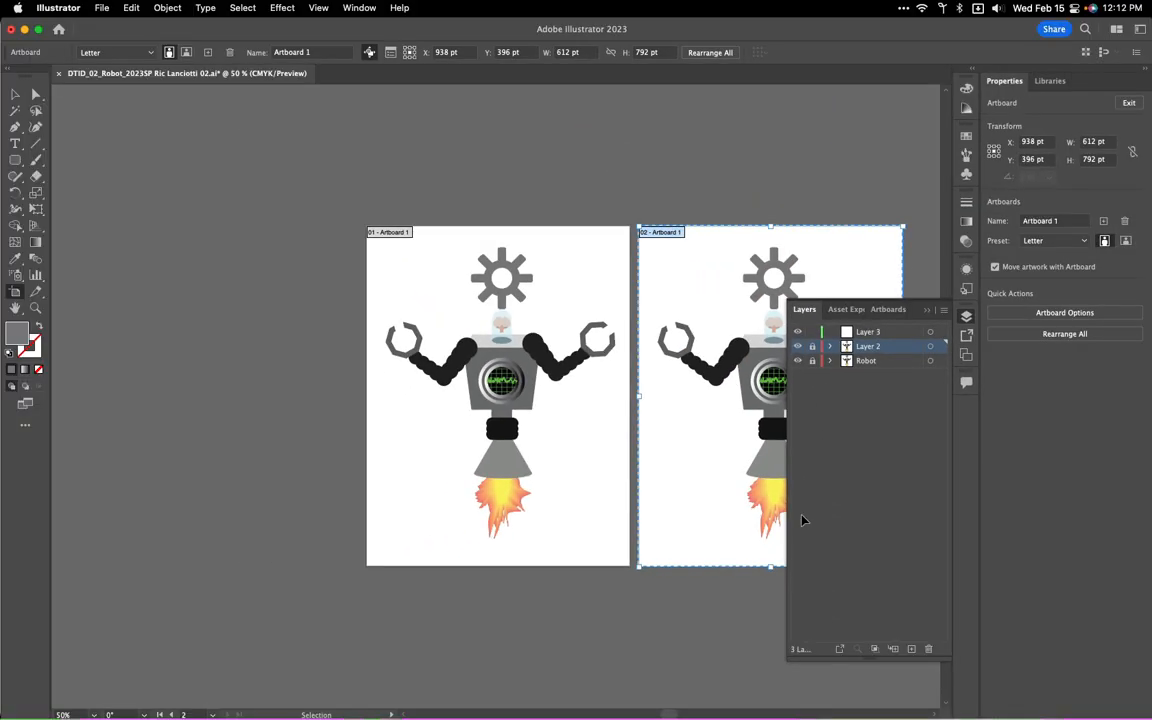
pyautogui.press('super+v')
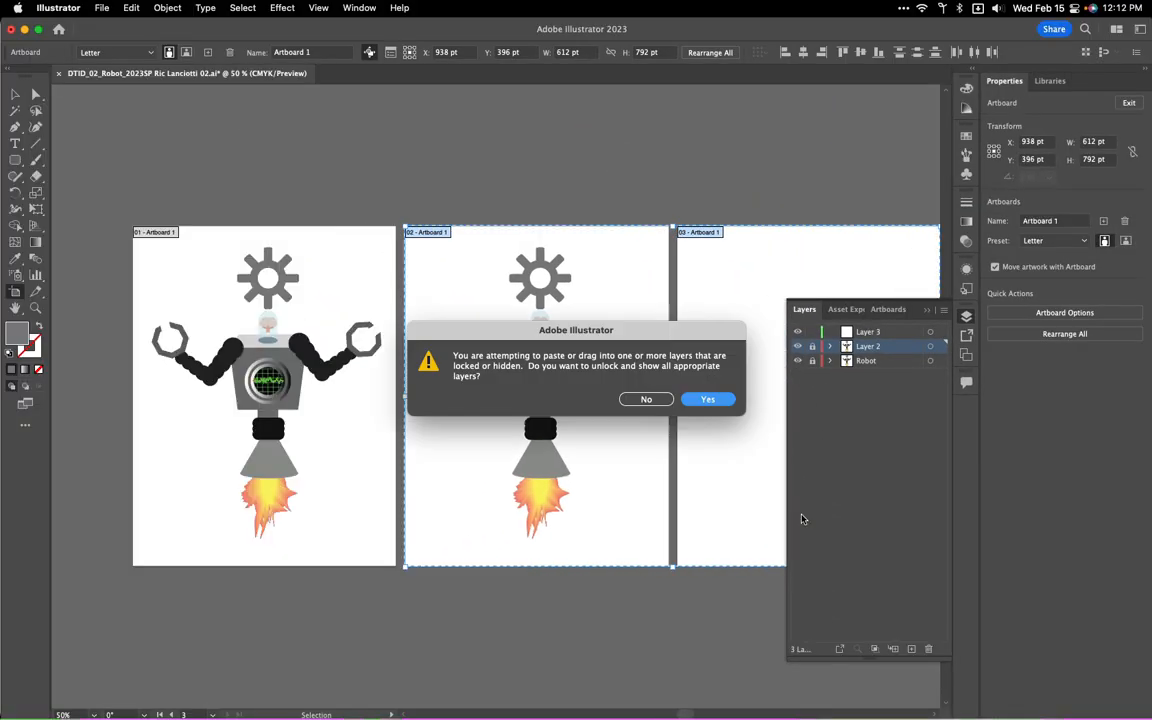
pyautogui.click(709, 400)
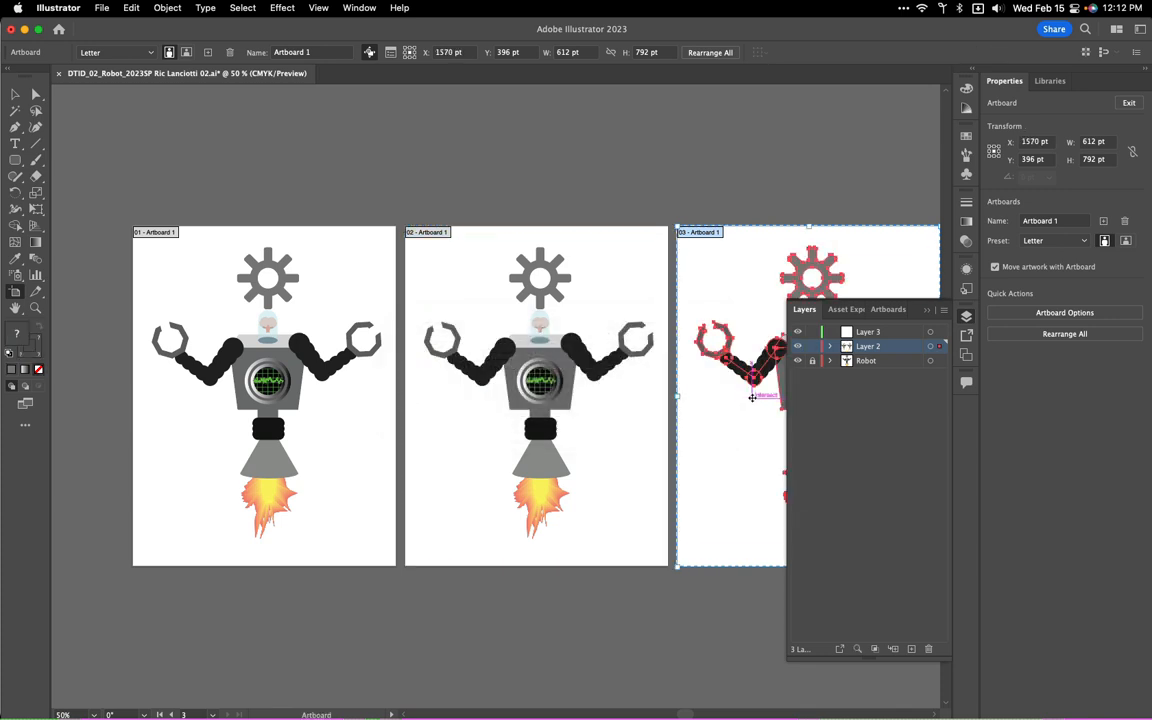
pyautogui.press('super+z')
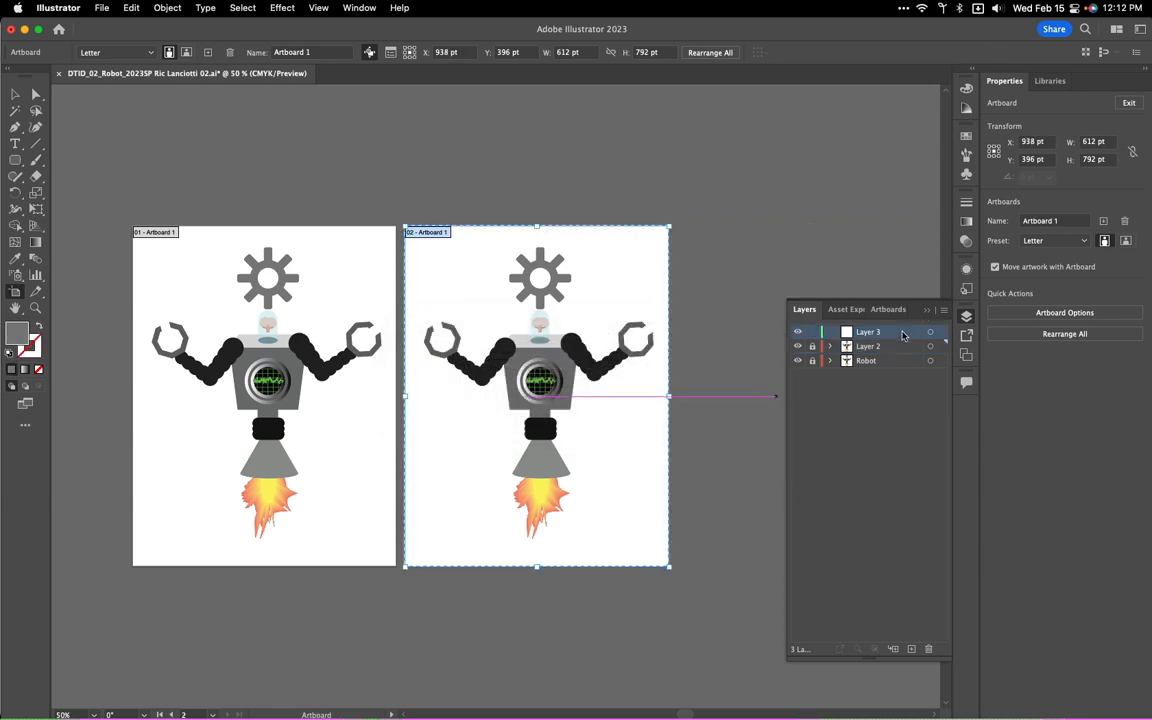
# Paste the copied artboard onto Layer 3 as a third artboard and deselect the artwork
pyautogui.press('super+v')
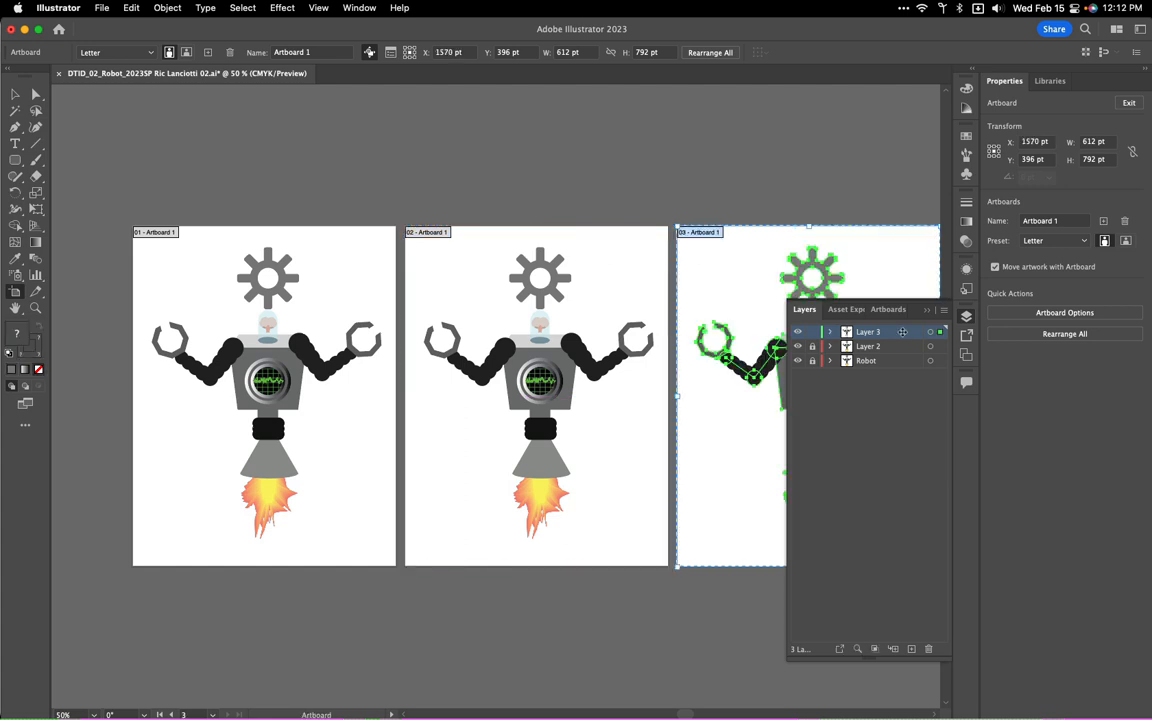
pyautogui.click(964, 318)
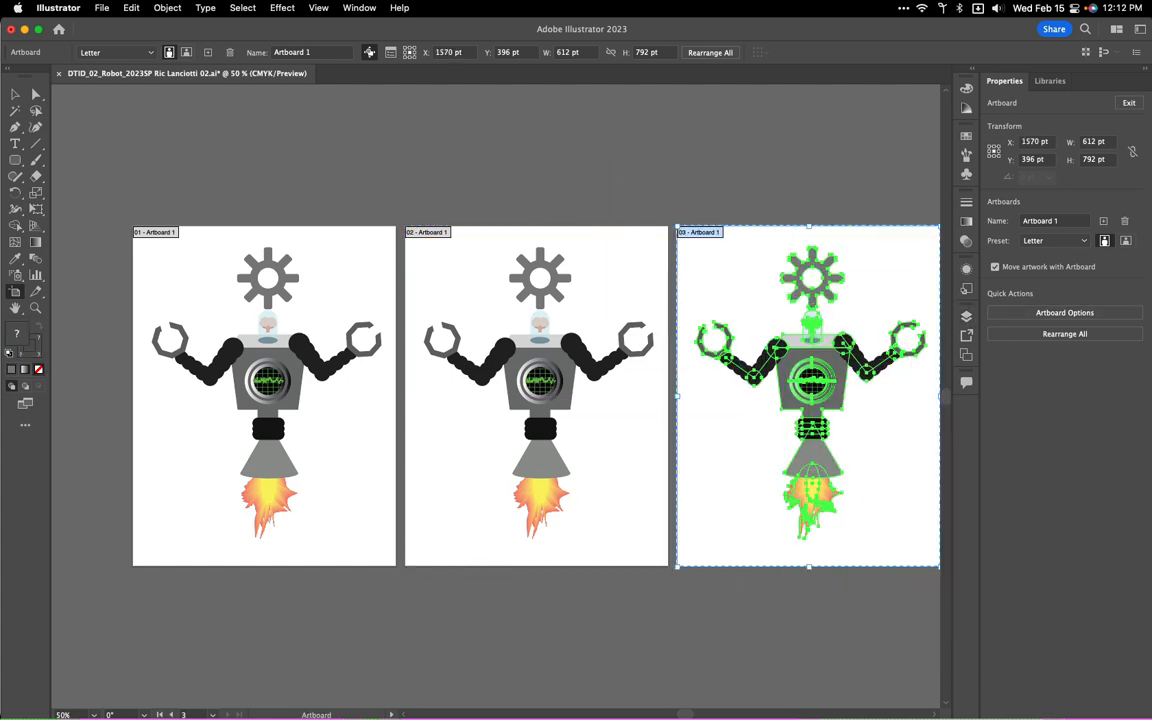
pyautogui.click(15, 93)
pyautogui.click(470, 190)
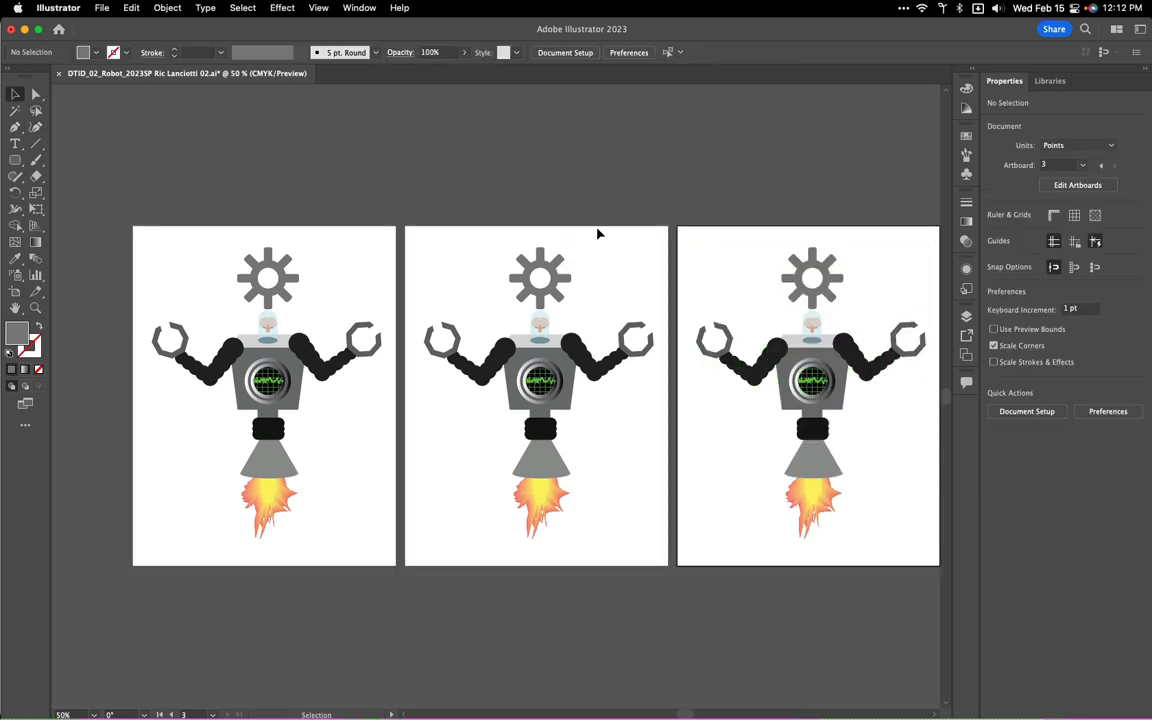
# Hide Layer 2 and the Robot layer so that only the robot on Layer 3 is displayed
pyautogui.moveTo(639, 192); pyautogui.dragTo(607, 176)
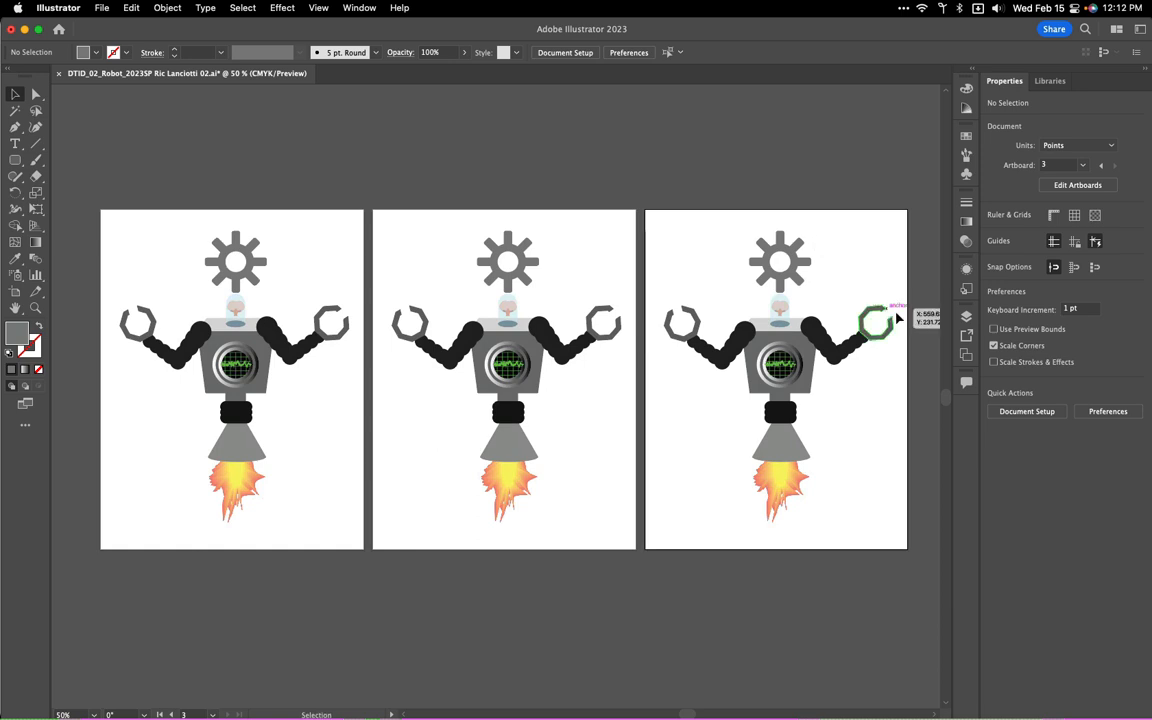
pyautogui.press('F7')
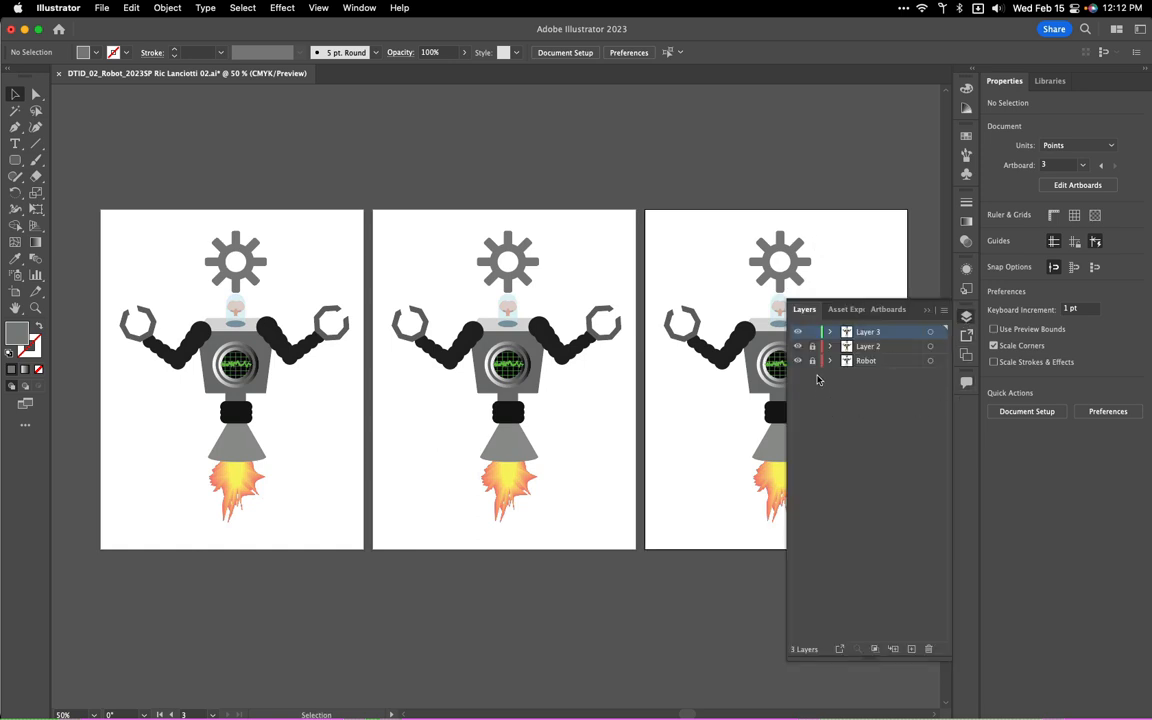
pyautogui.click(797, 346)
pyautogui.click(797, 360)
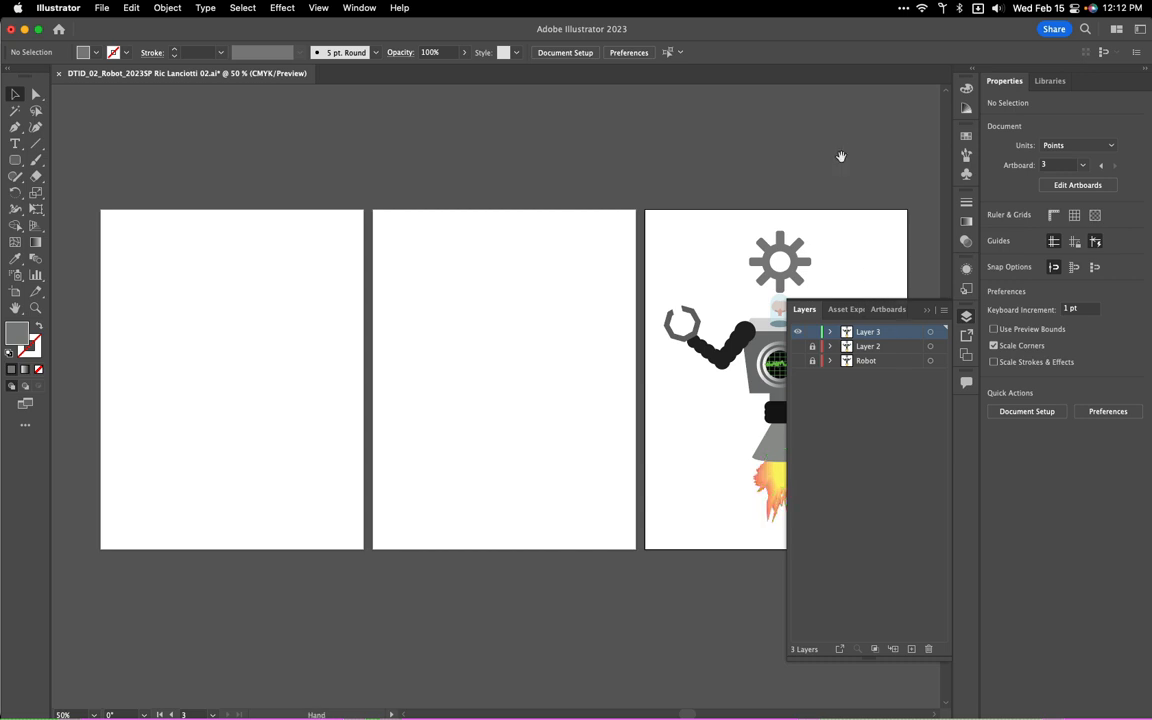
# Set the fill to red with hex value CE132E as the base colour, with nothing selected, and put the layer list away
pyautogui.moveTo(841, 157); pyautogui.dragTo(647, 181)
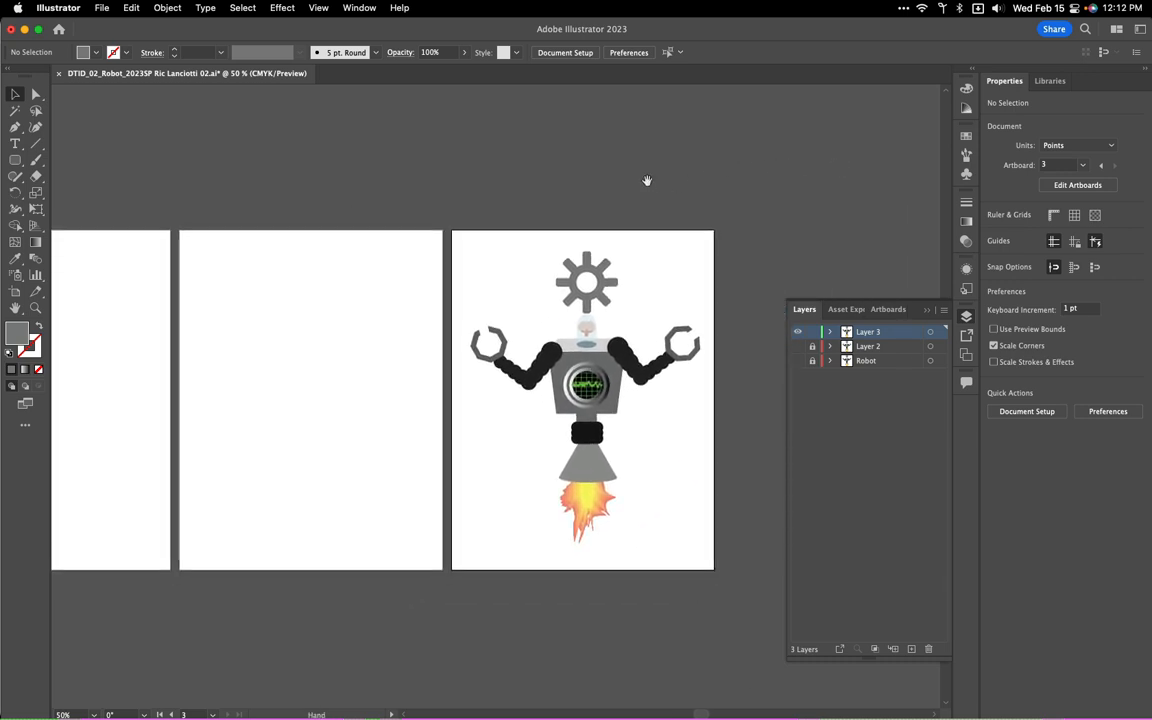
pyautogui.press('super+equal')
pyautogui.press('super+equal')
pyautogui.press('super+equal')
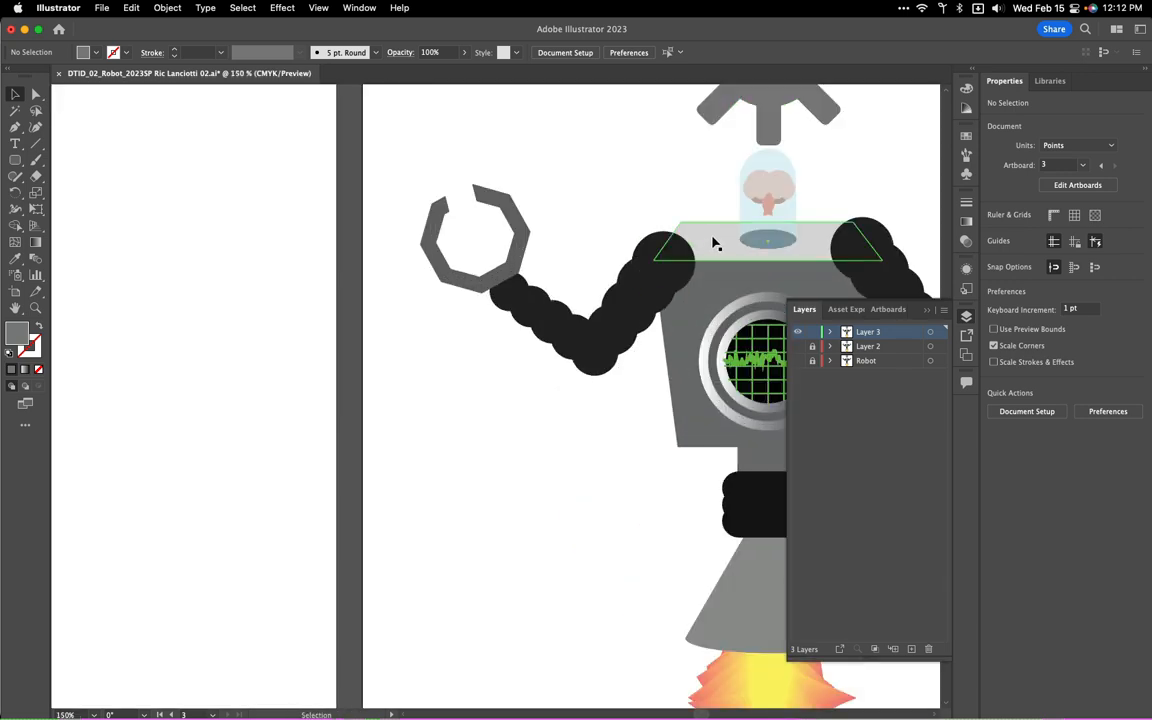
pyautogui.moveTo(712, 177); pyautogui.dragTo(418, 228)
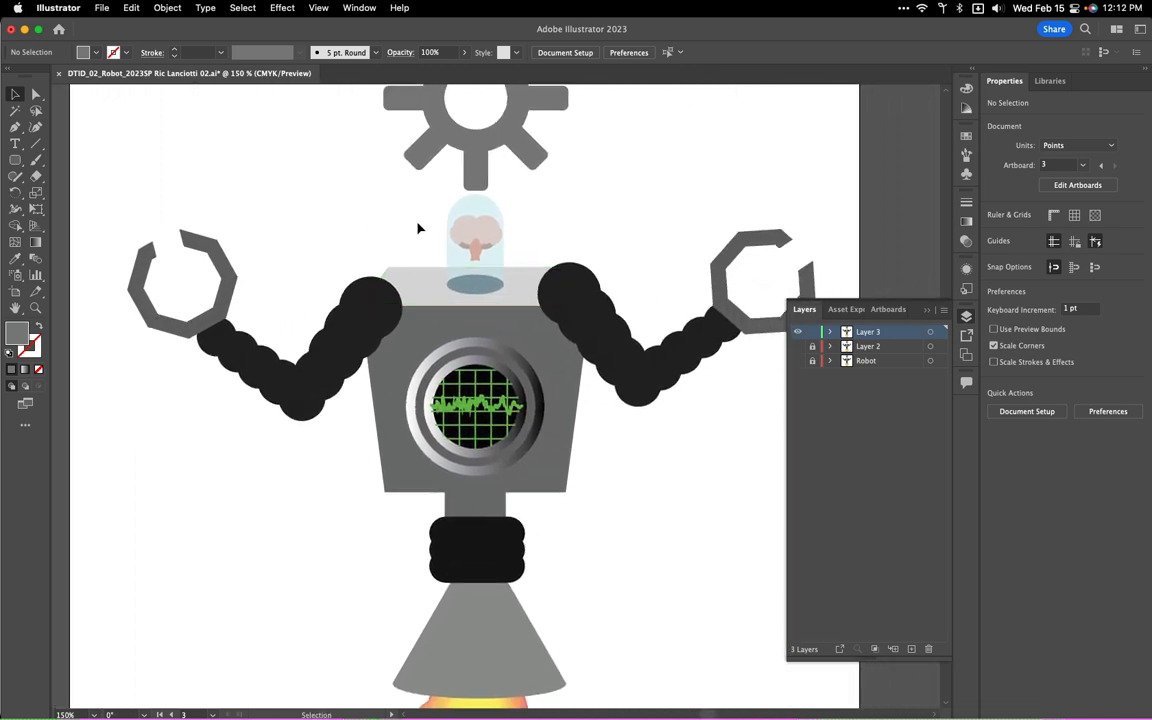
pyautogui.press('super+minus')
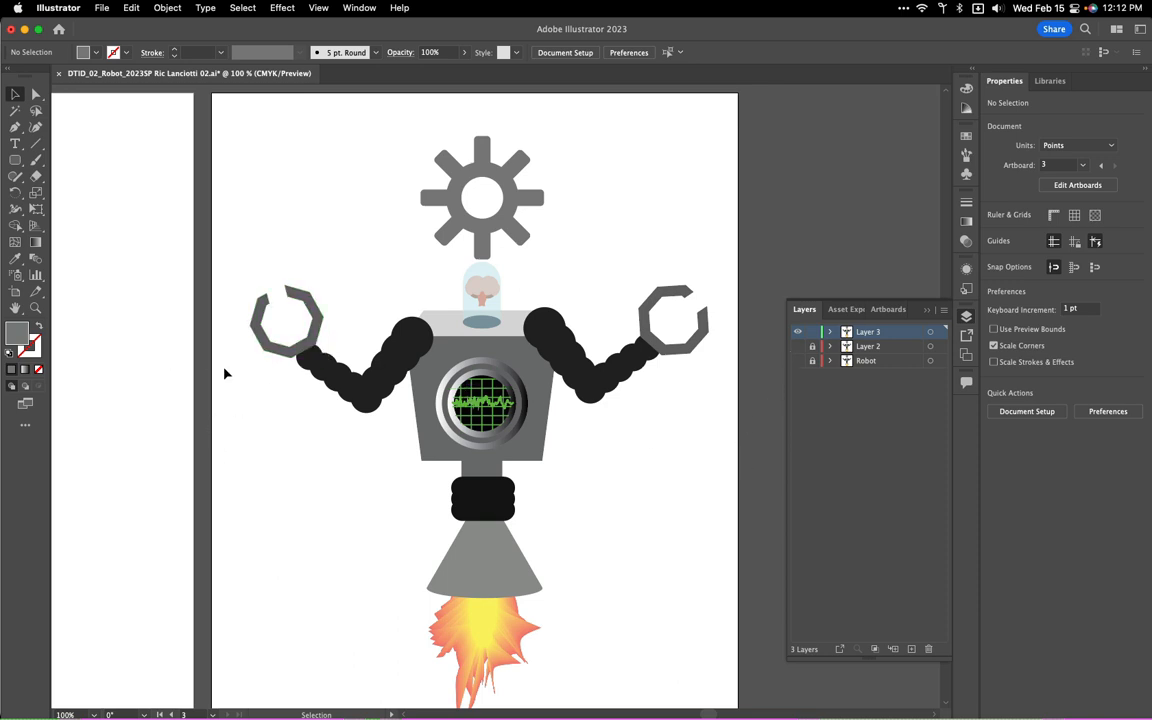
pyautogui.doubleClick(17, 334)
pyautogui.click(755, 434)
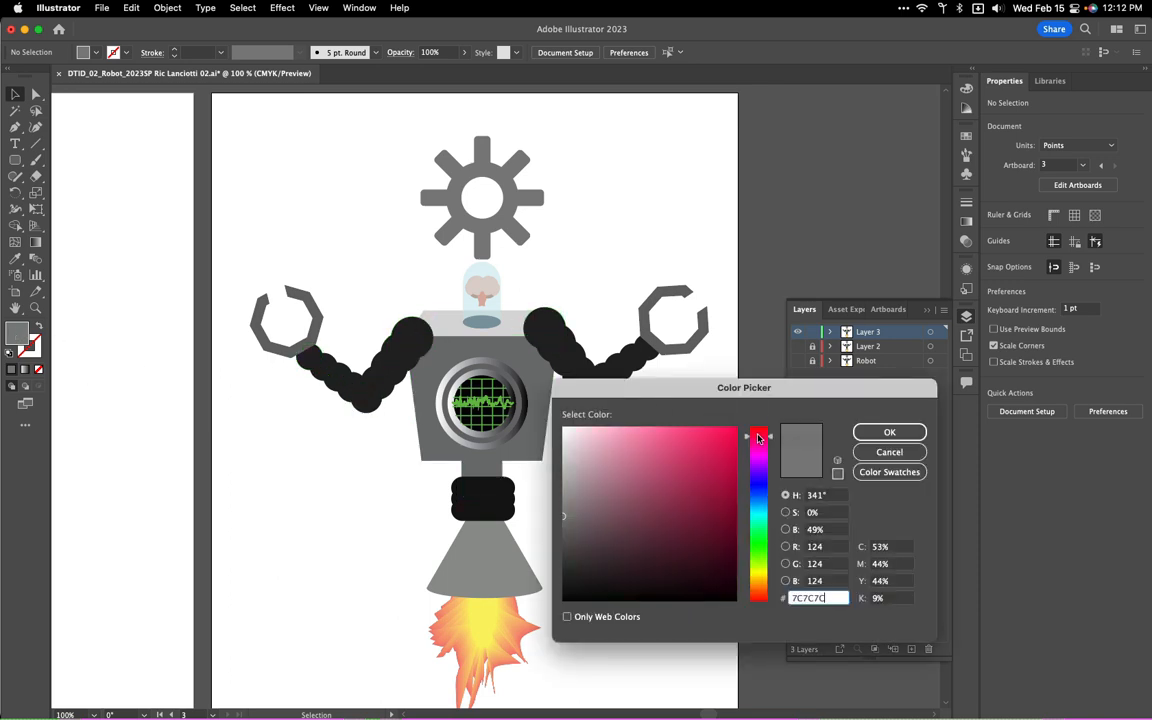
pyautogui.click(722, 463)
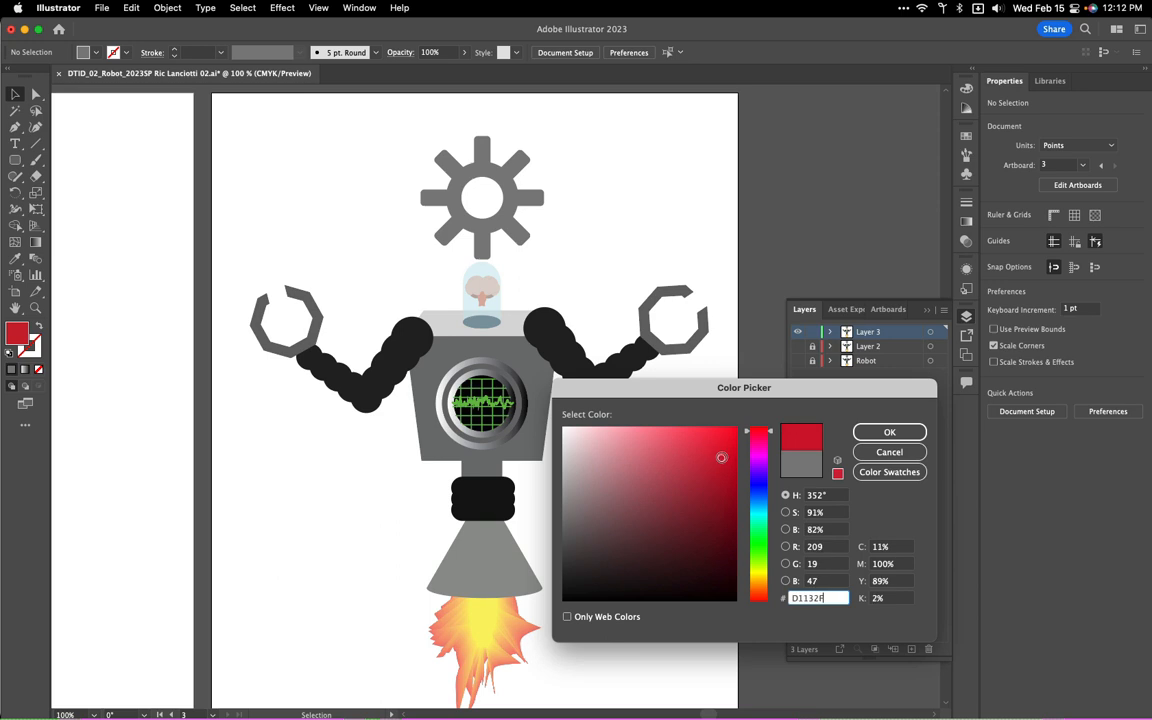
pyautogui.click(721, 460)
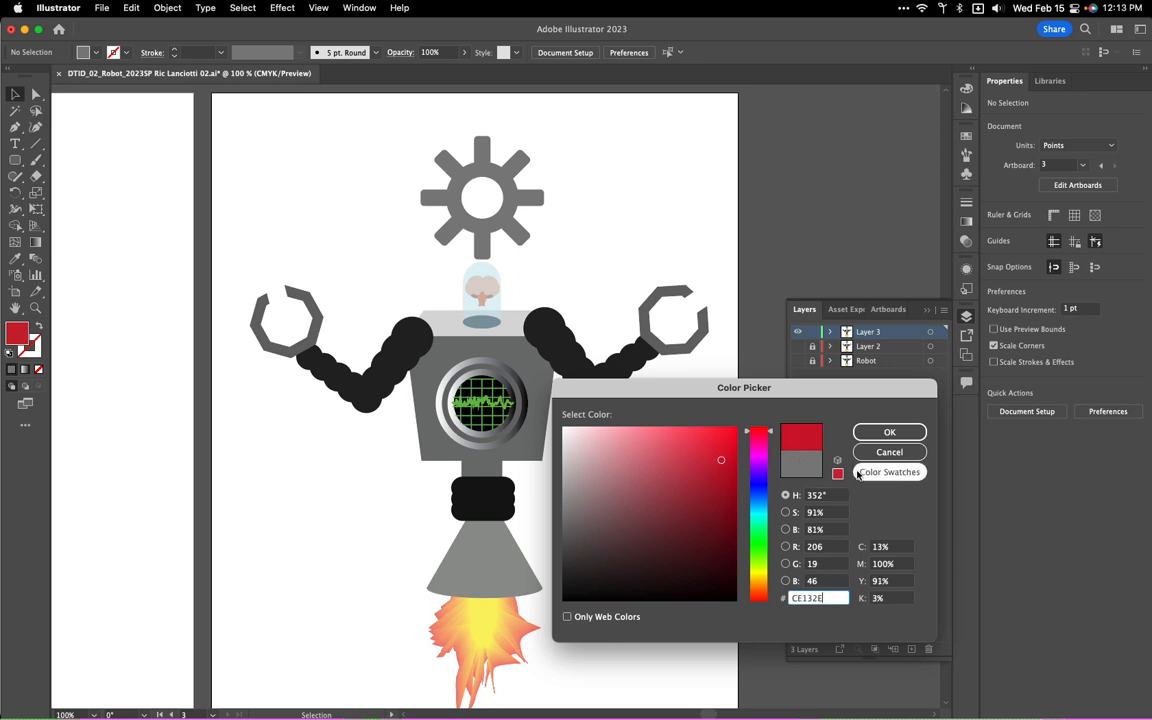
pyautogui.click(876, 433)
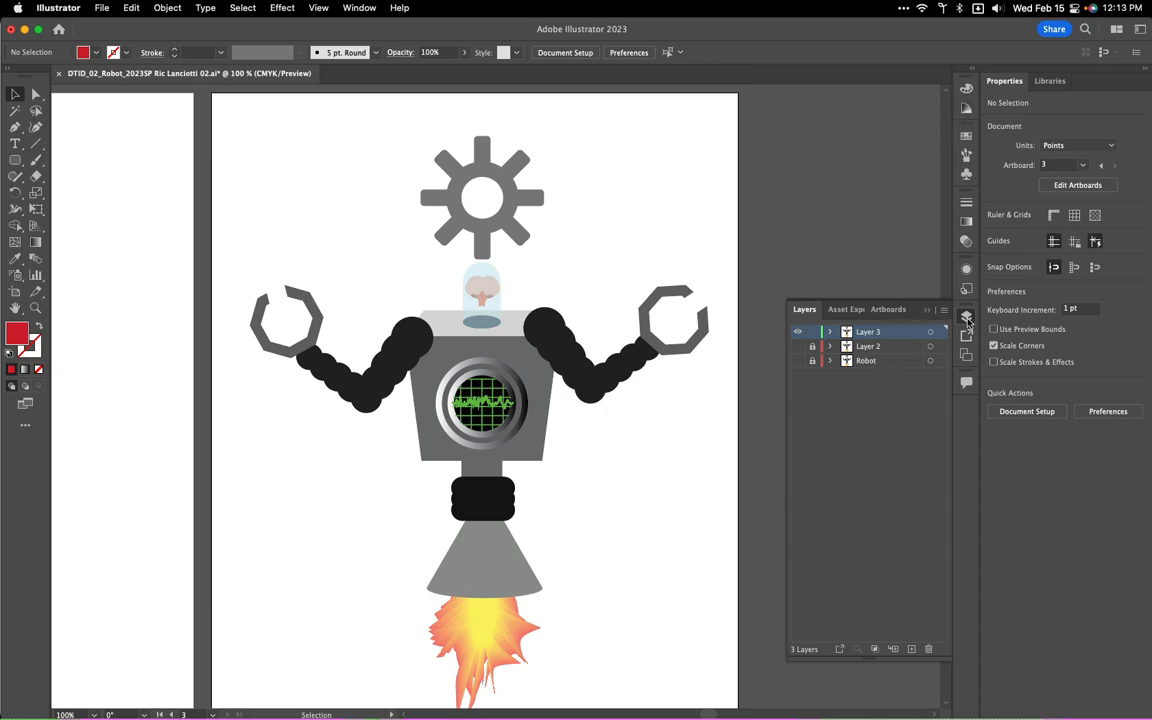
pyautogui.click(966, 318)
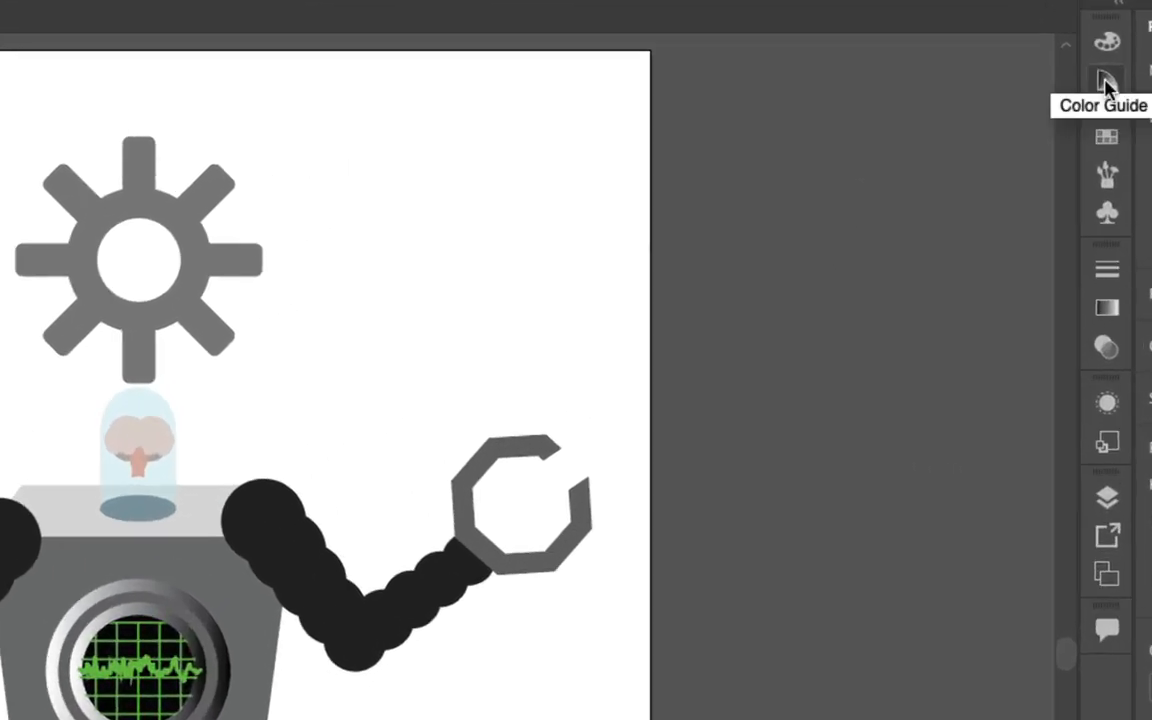
# Build a colour guide from the red base colour using the Monochromatic 2 harmony rule
pyautogui.click(1107, 84)
pyautogui.moveTo(892, 257); pyautogui.dragTo(880, 636)
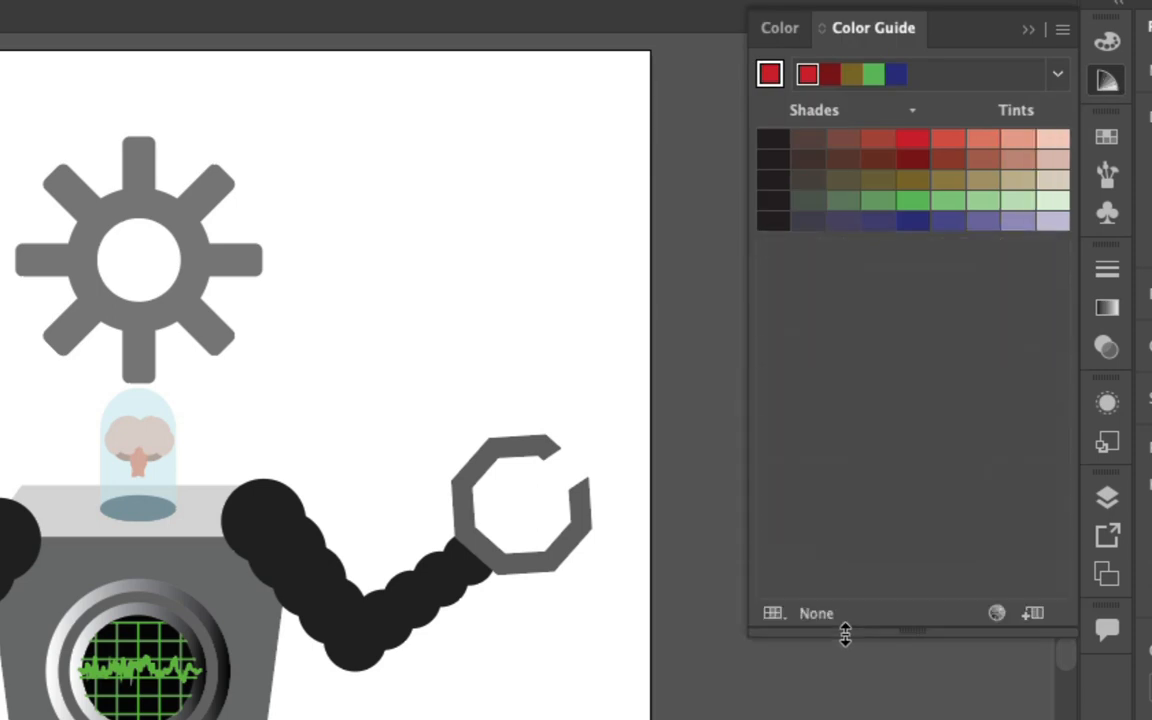
pyautogui.click(1058, 78)
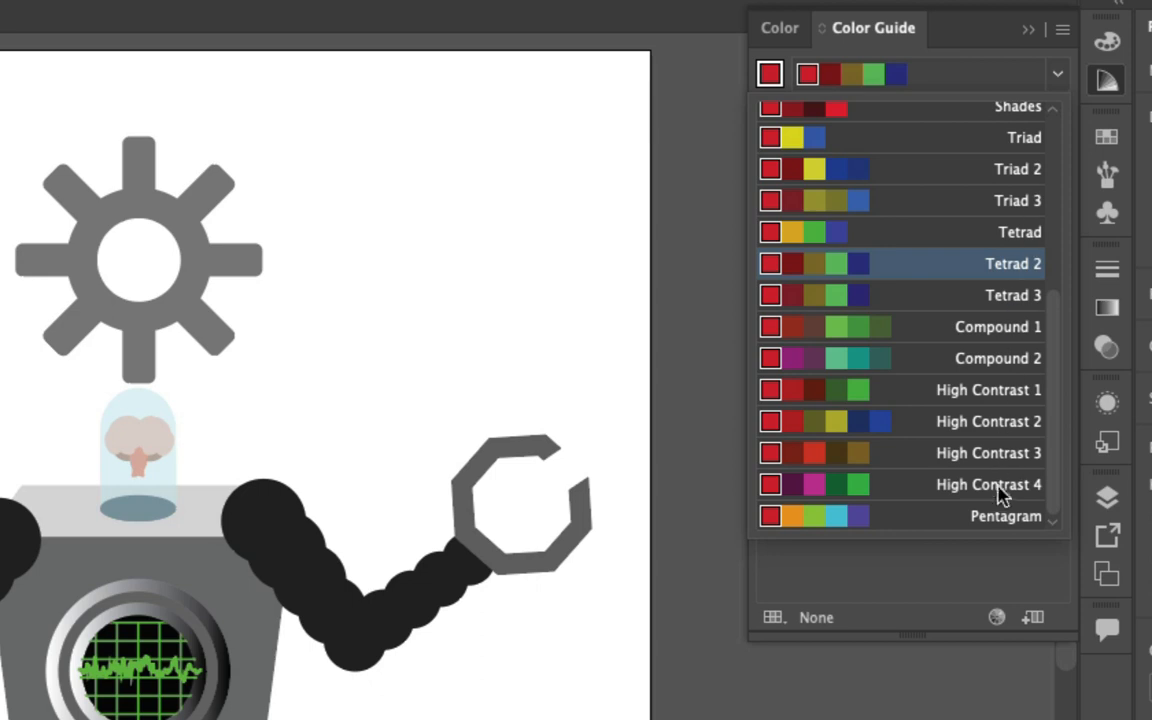
pyautogui.moveTo(1054, 492); pyautogui.dragTo(1067, 296)
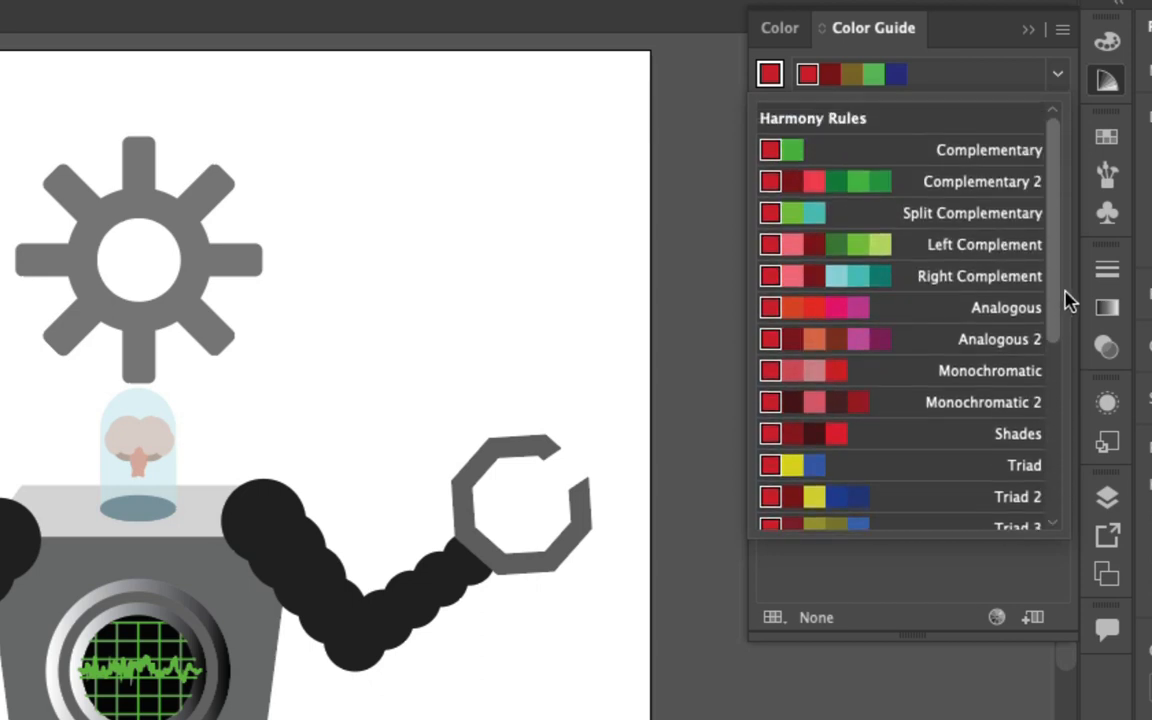
pyautogui.click(1005, 410)
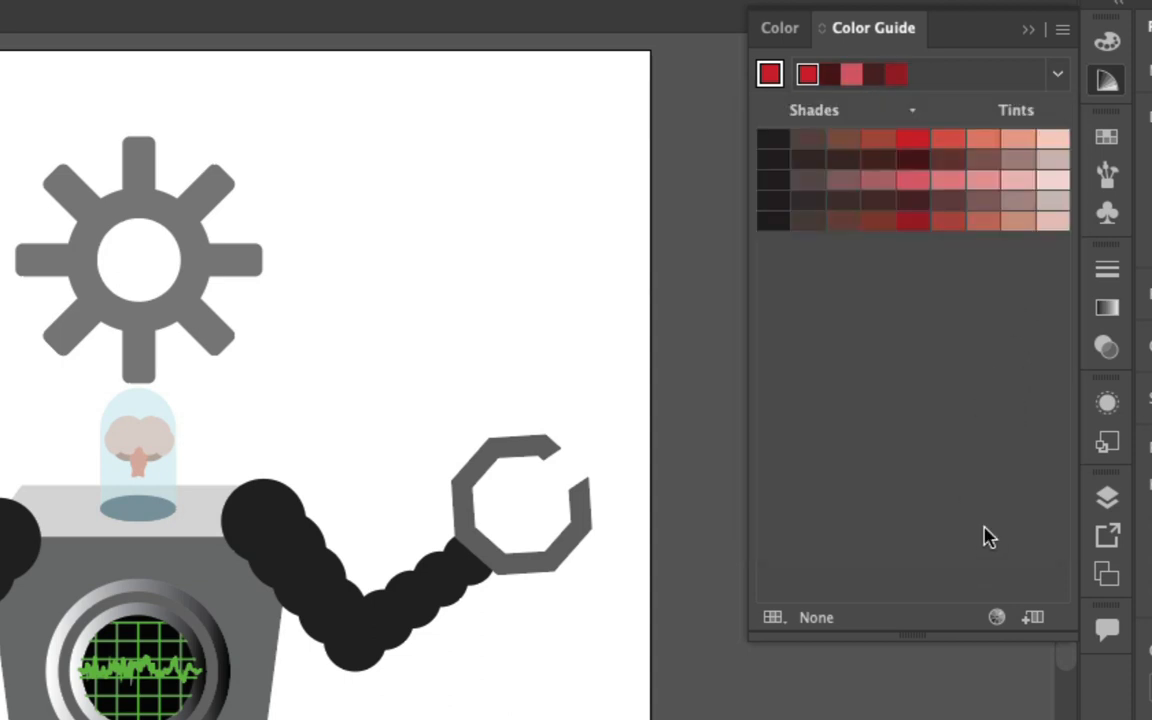
# Save the Monochromatic 2 harmony as a swatch colour group and display the full swatch collection
pyautogui.click(1032, 619)
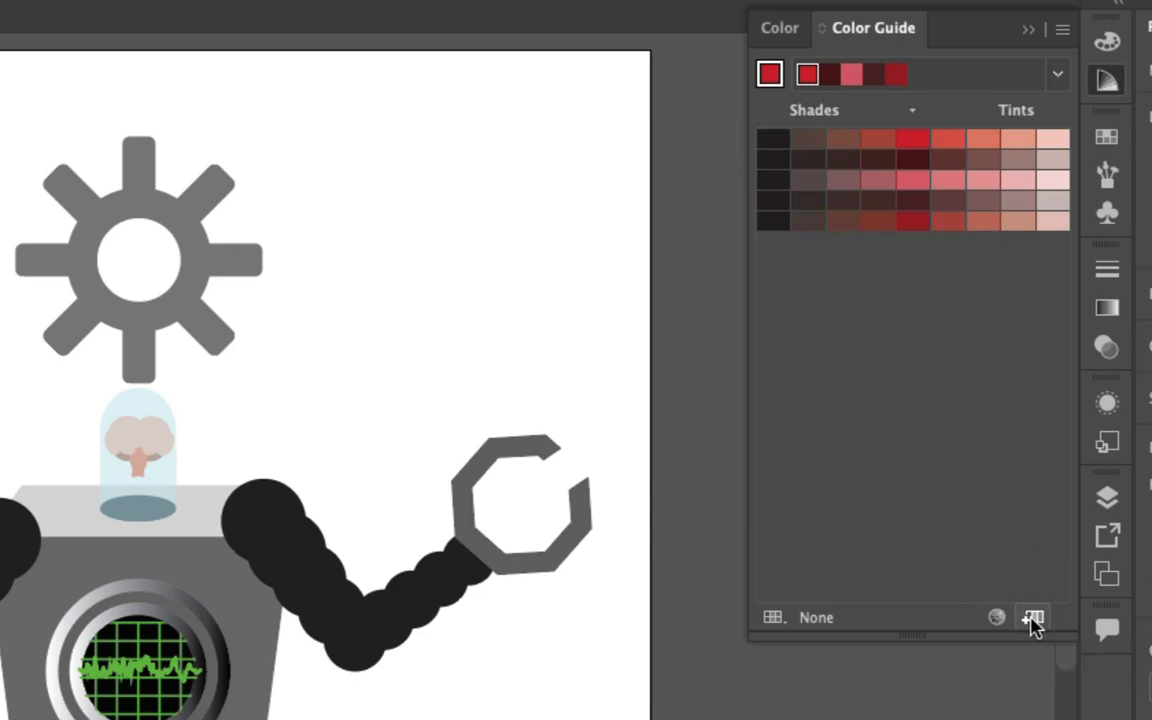
pyautogui.click(1109, 136)
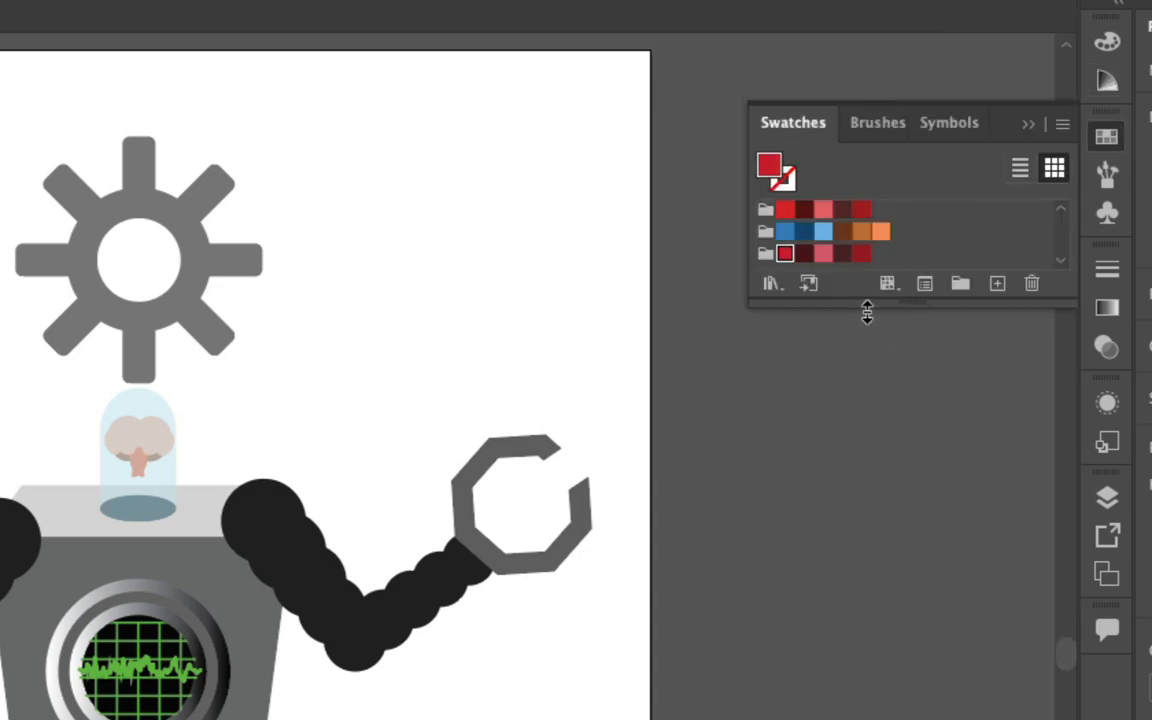
pyautogui.moveTo(866, 305); pyautogui.dragTo(859, 480)
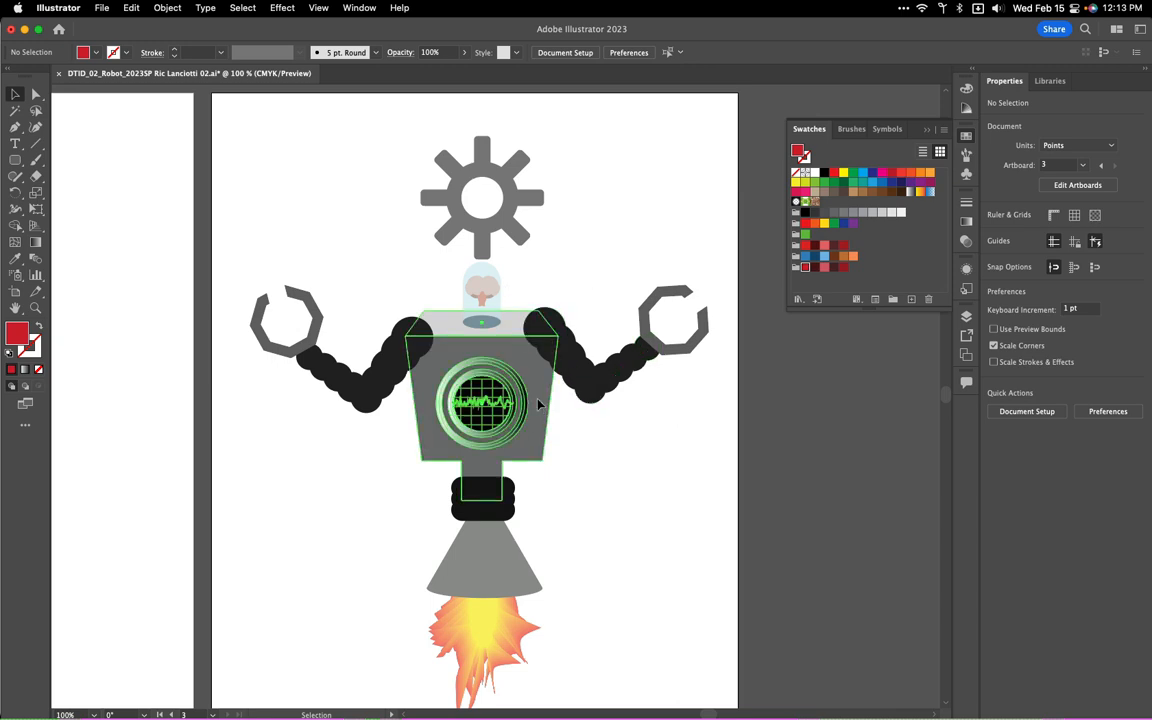
# Fill the front shape of the robot's torso with the new group's second swatch, dark red C=42 M=89 Y=76 K=64
pyautogui.click(537, 387)
pyautogui.doubleClick(537, 387)
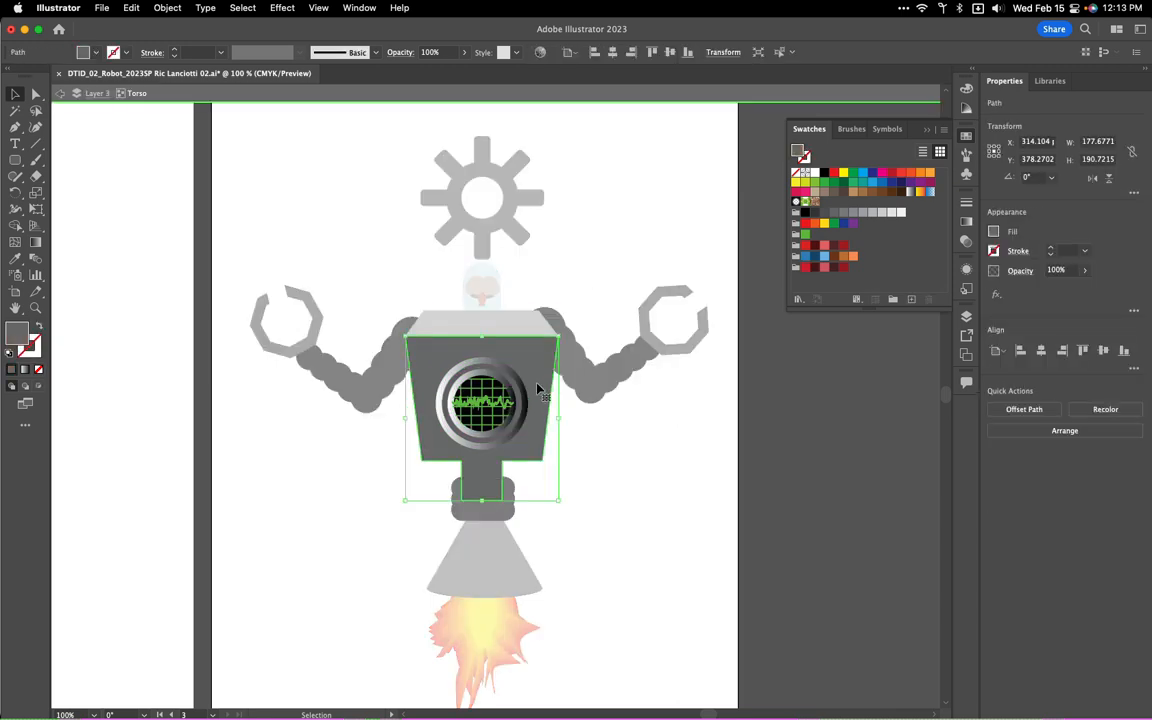
pyautogui.click(814, 268)
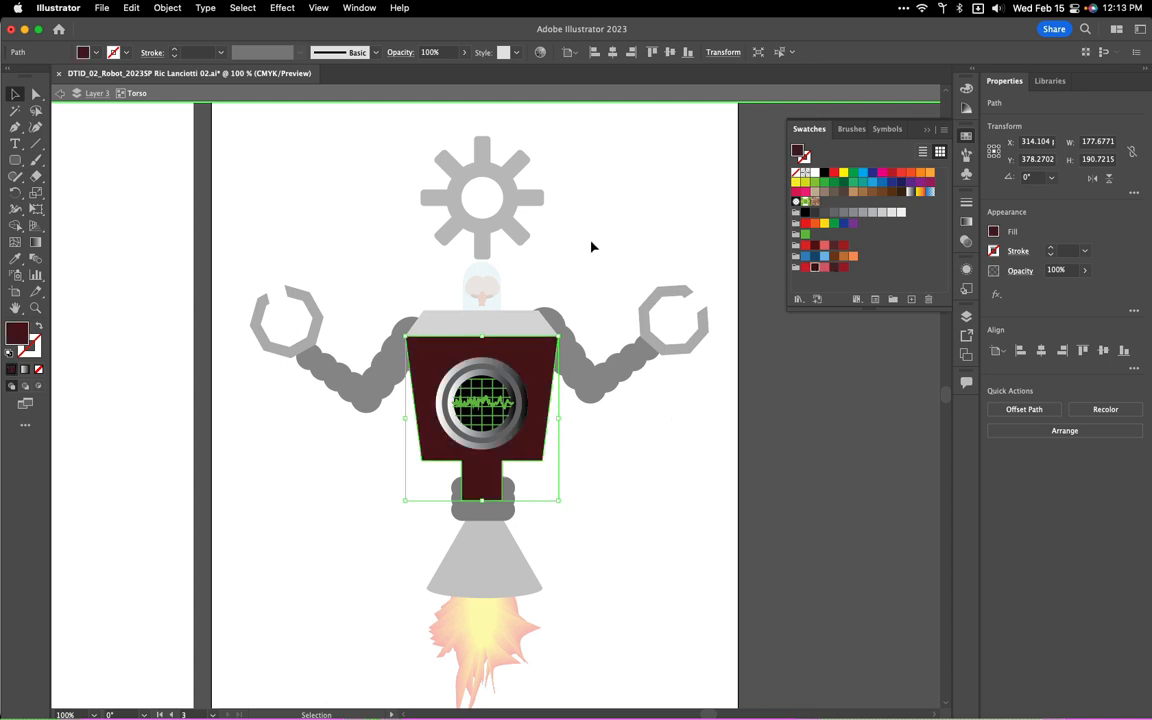
pyautogui.click(620, 520)
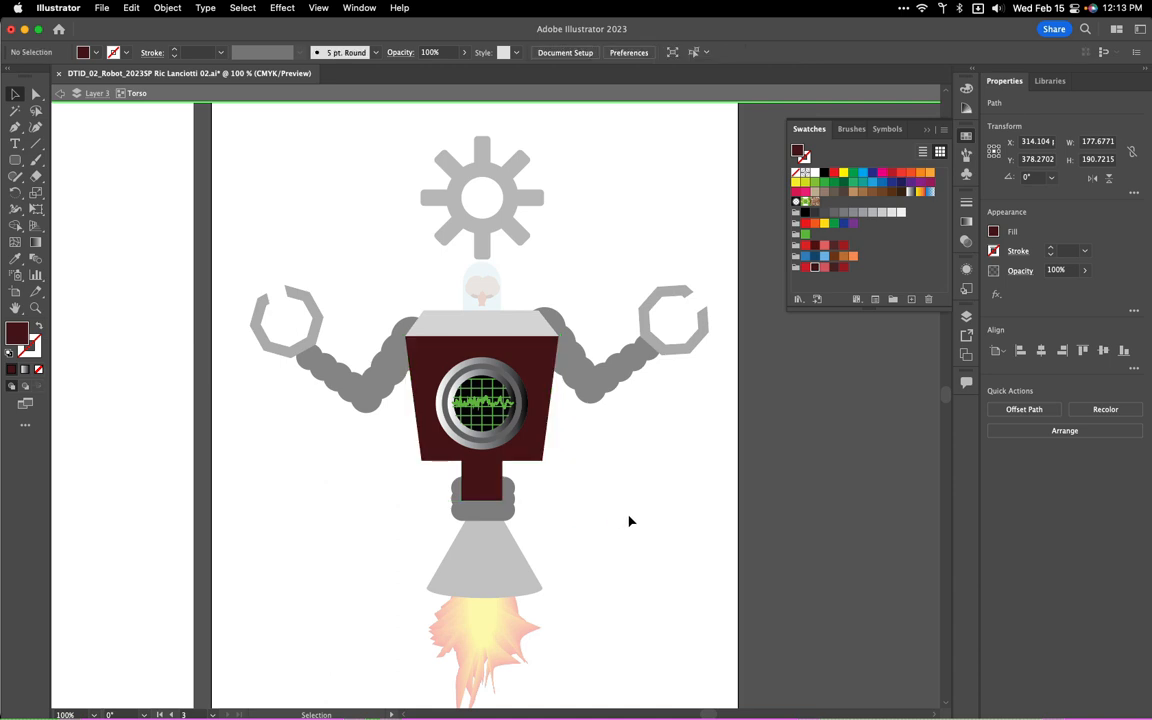
pyautogui.doubleClick(481, 506)
# Fill the cone at the robot's base with the same dark red, C=42 M=89 Y=76 K=64, and leave the group
pyautogui.click(501, 579)
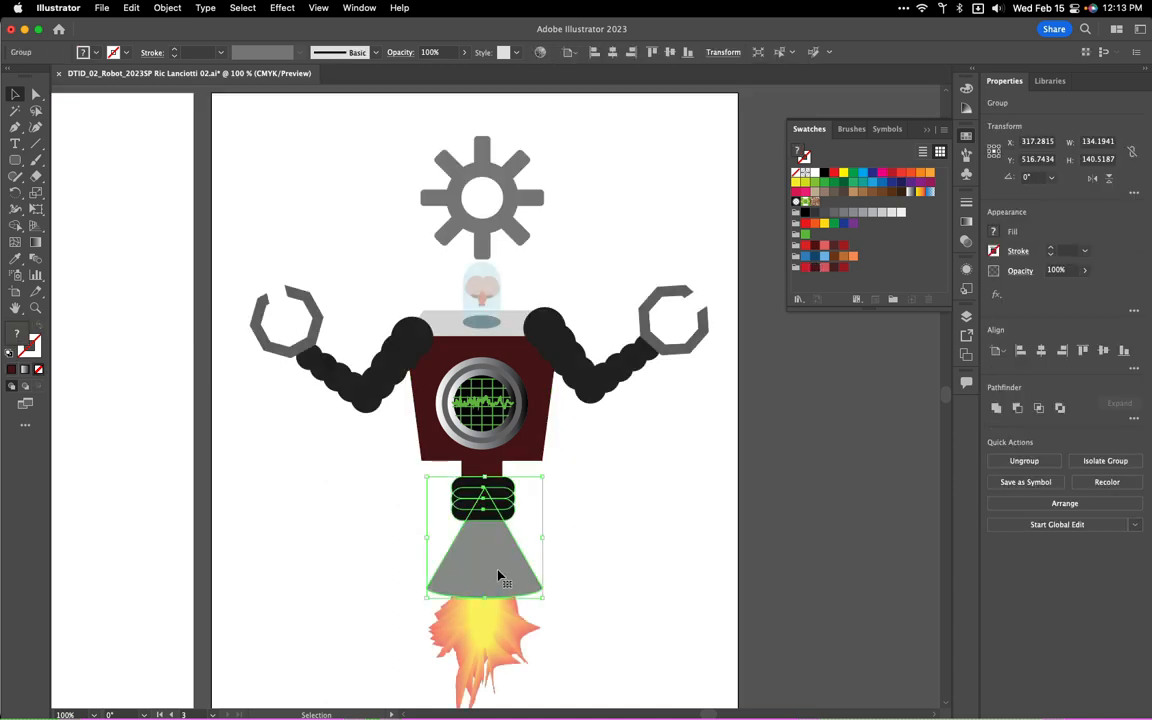
pyautogui.doubleClick(500, 576)
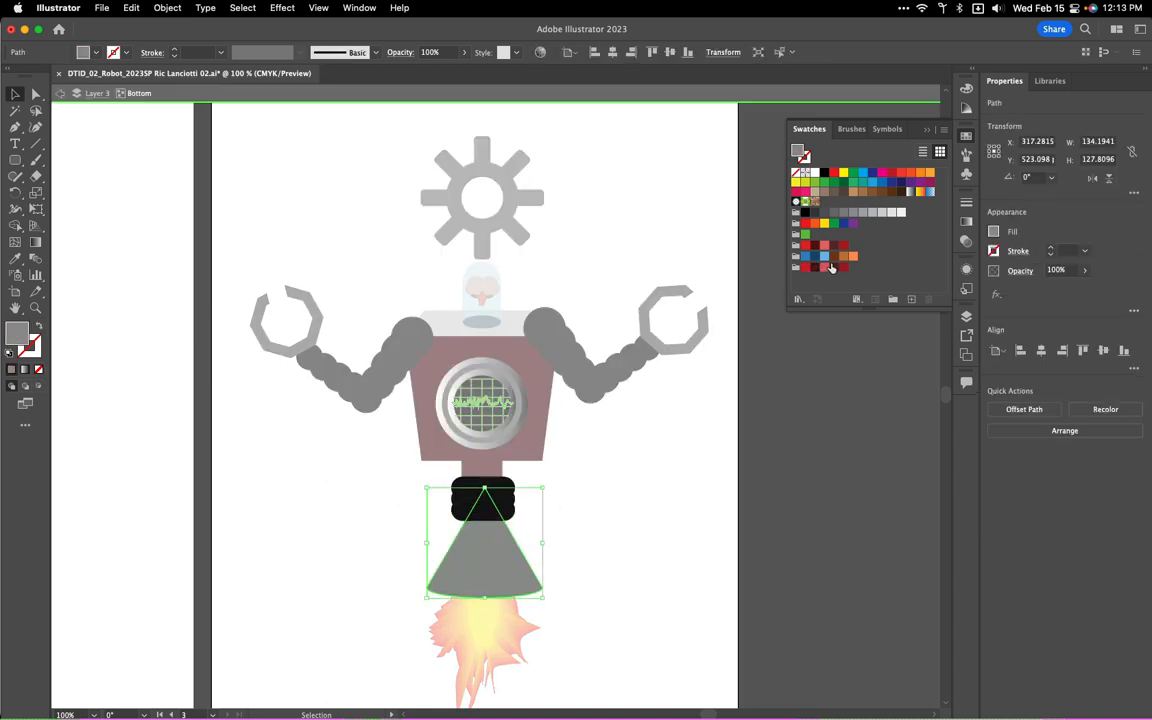
pyautogui.click(815, 270)
pyautogui.click(632, 514)
pyautogui.doubleClick(632, 514)
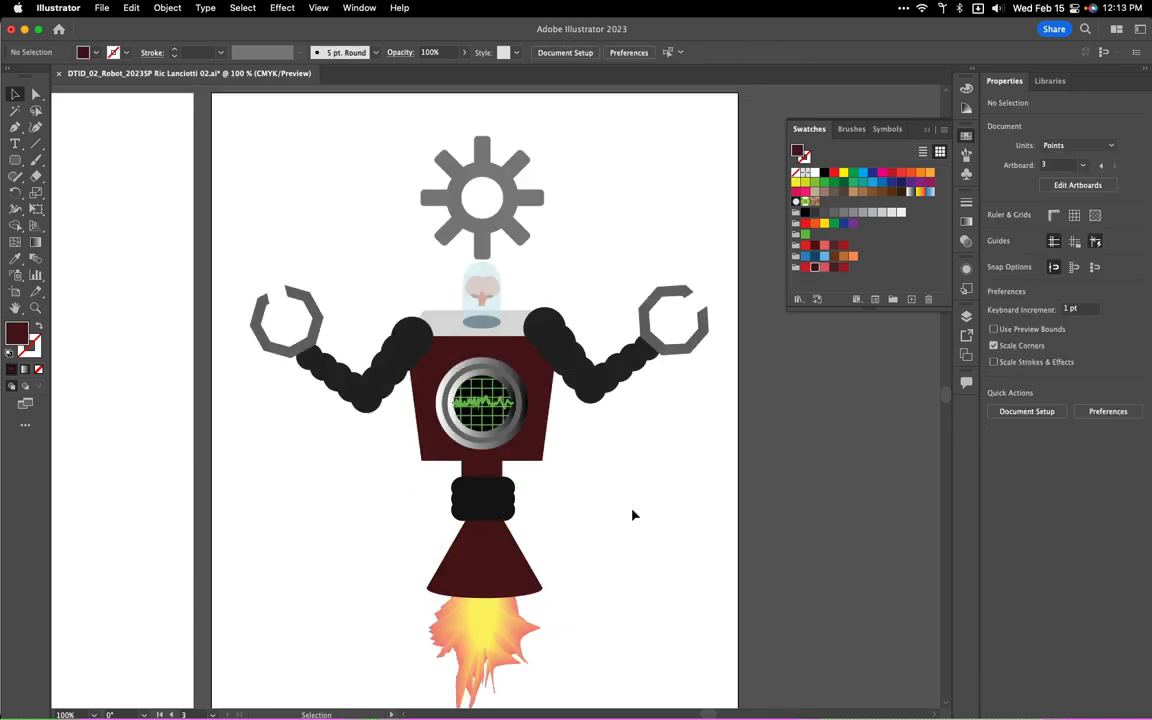
# Fill the top face of the torso with the new group's pink swatch, C=12 M=76 Y=48 K=0, and leave the group
pyautogui.click(515, 330)
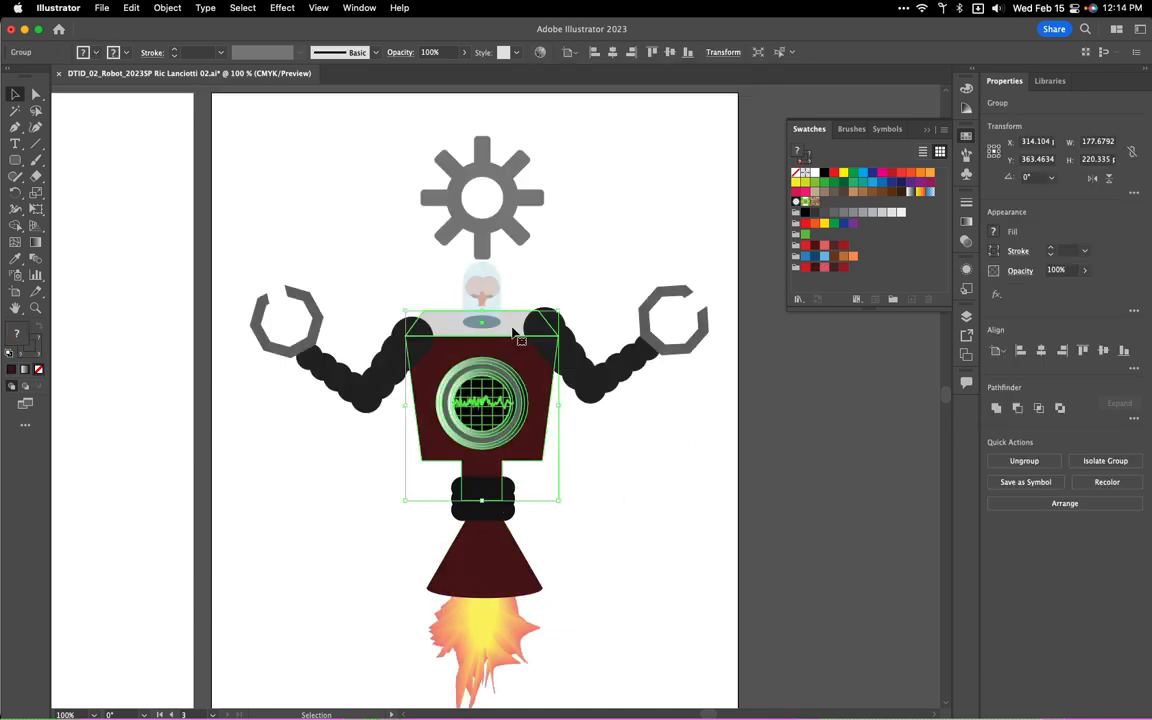
pyautogui.doubleClick(515, 330)
pyautogui.click(515, 328)
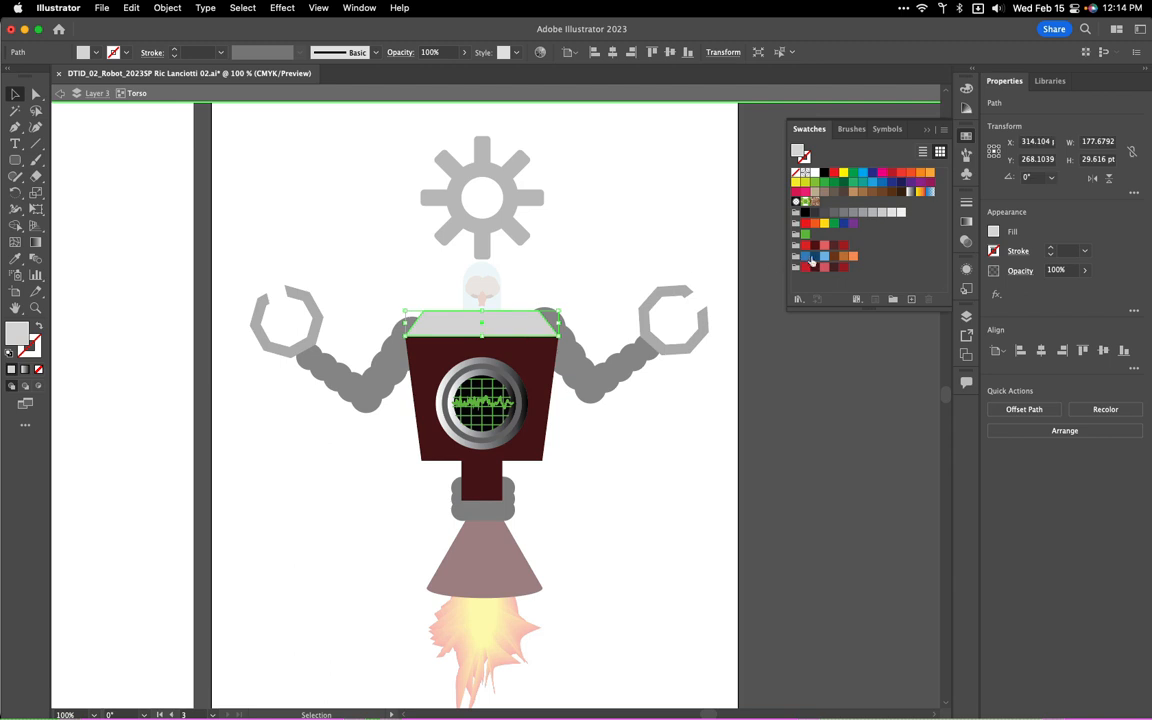
pyautogui.click(823, 268)
pyautogui.click(681, 478)
pyautogui.doubleClick(681, 480)
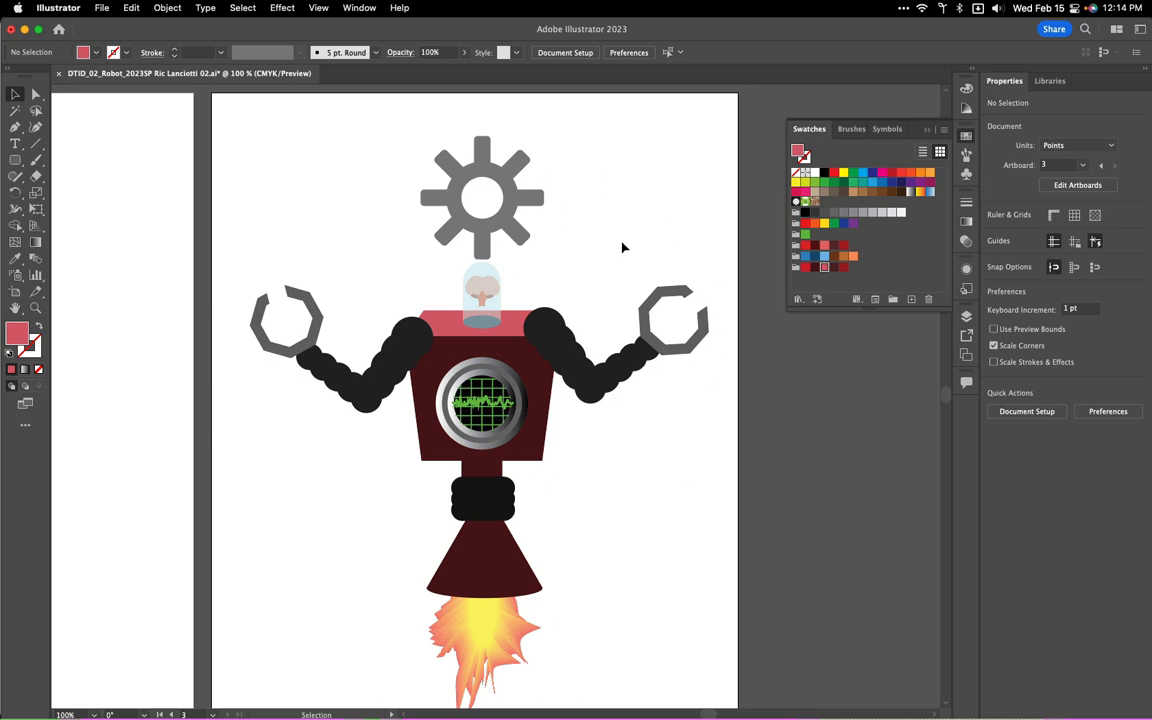
# Fill both of the robot's claws with the fourth swatch of the new monochromatic group, then deselect them
pyautogui.click(647, 321)
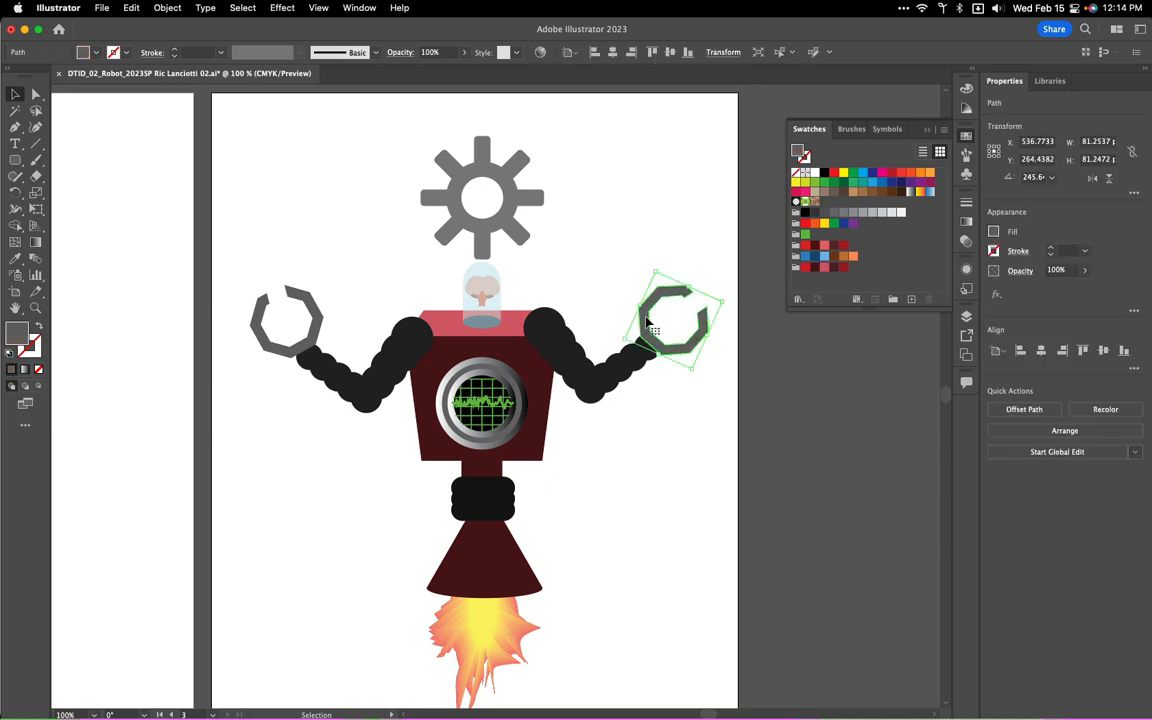
pyautogui.click(316, 322)
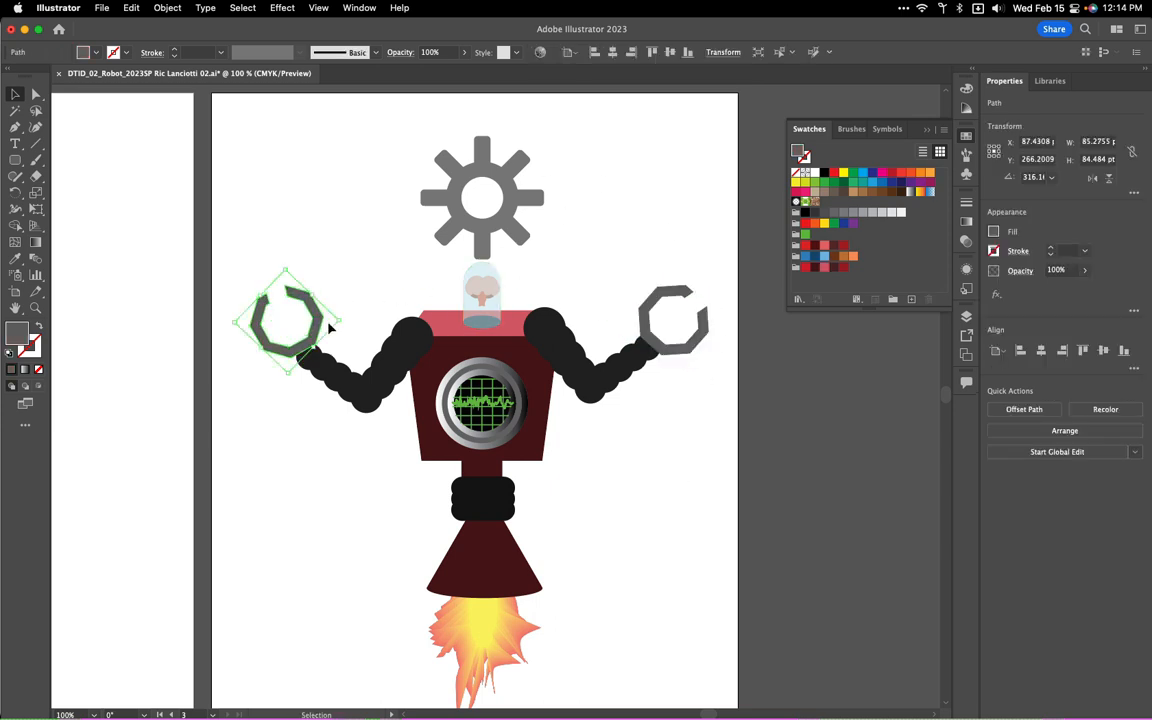
pyautogui.keyDown('shift'); pyautogui.click(650, 298); pyautogui.keyUp('shift')
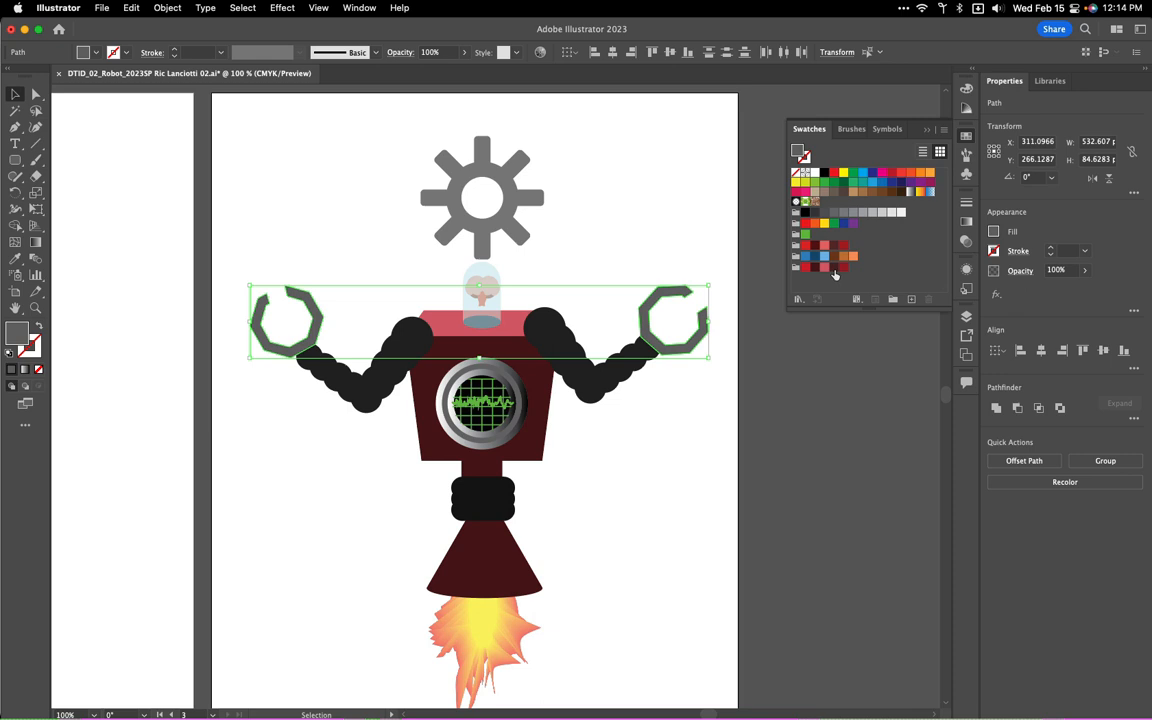
pyautogui.click(834, 268)
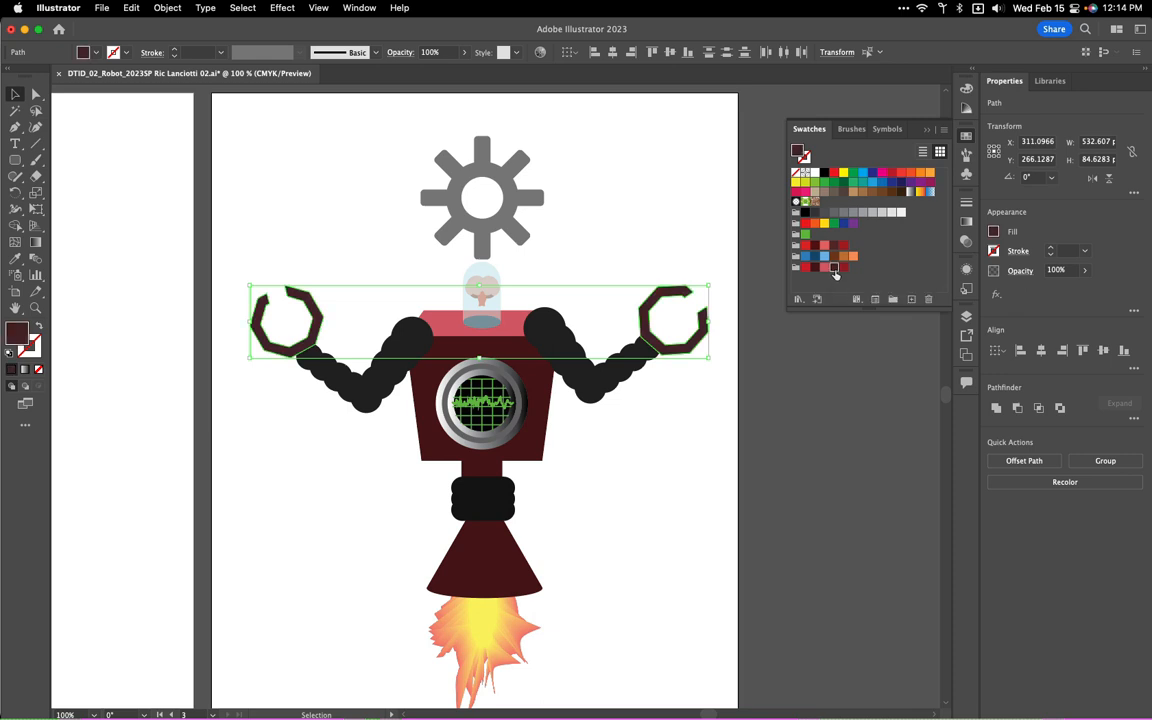
pyautogui.click(684, 483)
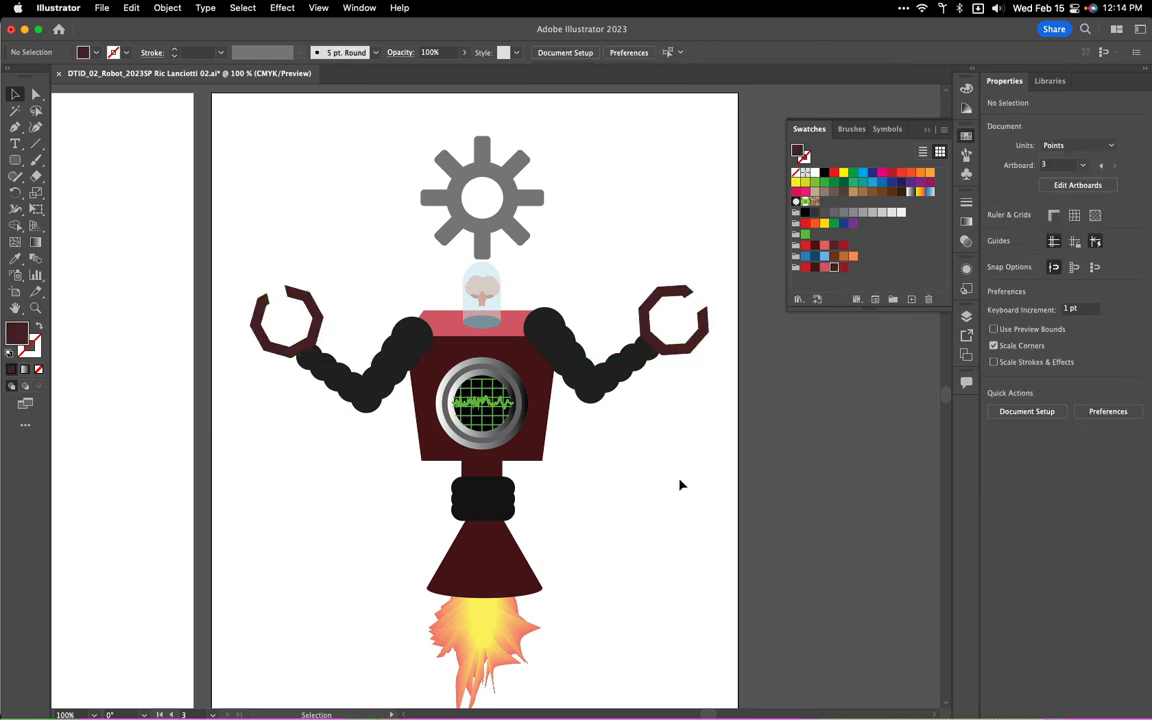
# Fill the gear above the head with the new group's fifth swatch and the glass dome with its pink swatch
pyautogui.click(511, 225)
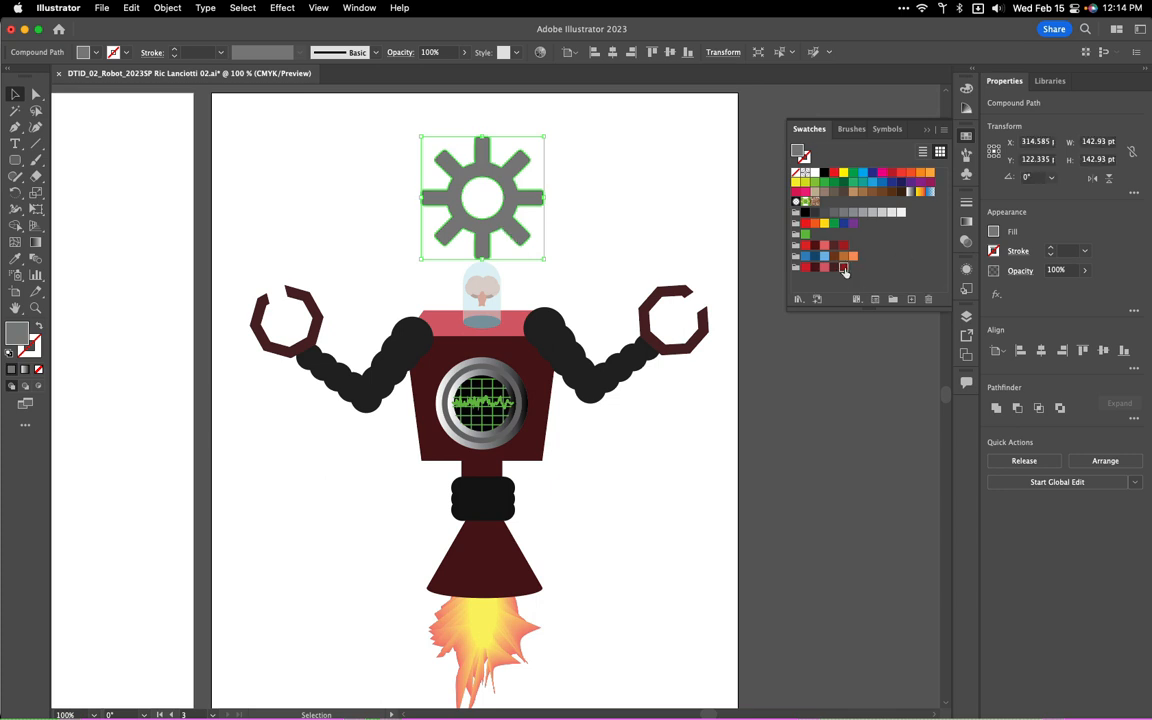
pyautogui.click(843, 268)
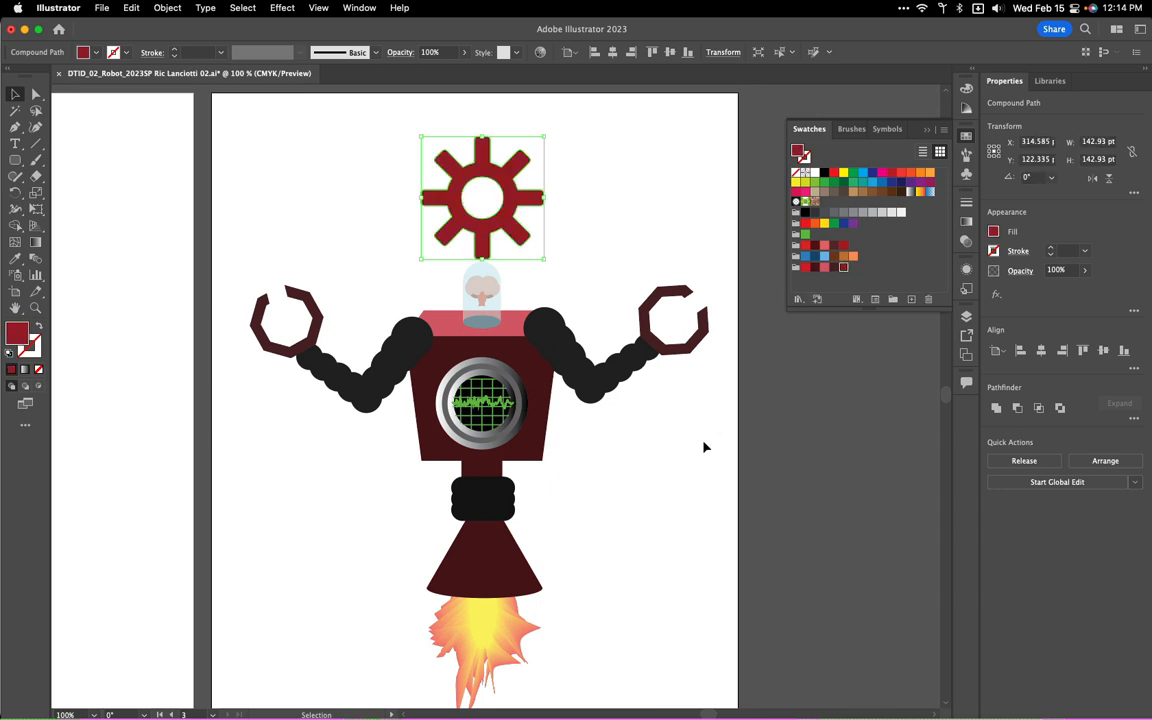
pyautogui.doubleClick(493, 316)
pyautogui.click(493, 316)
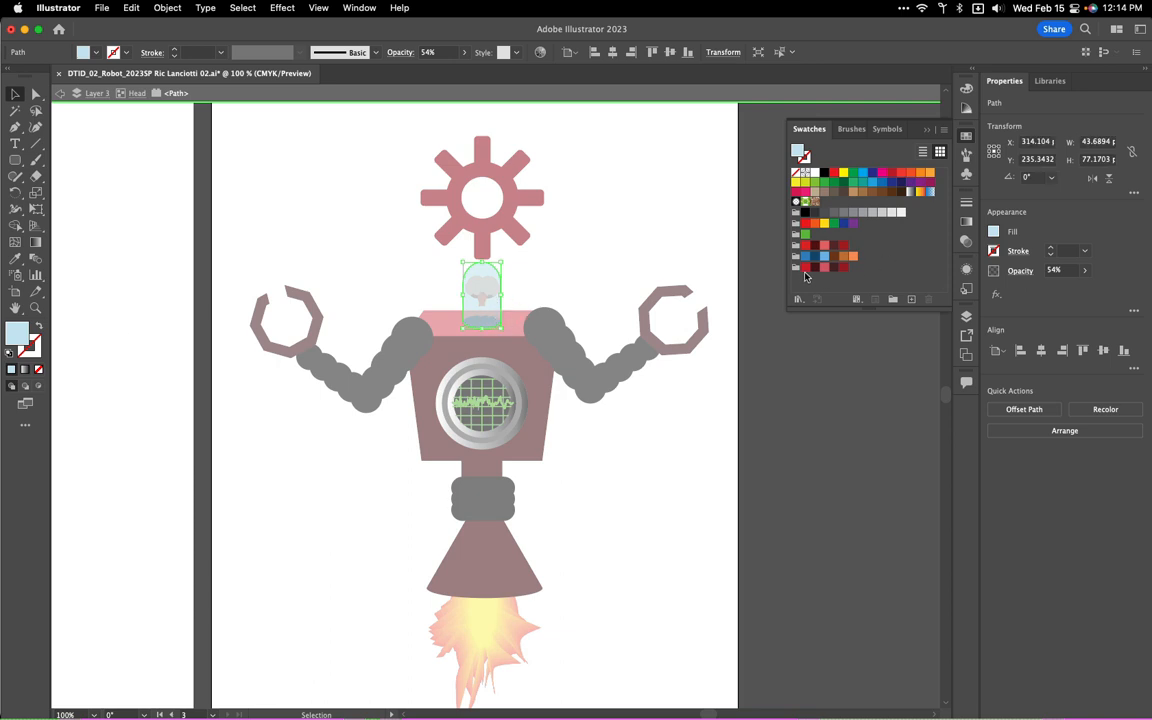
pyautogui.click(824, 268)
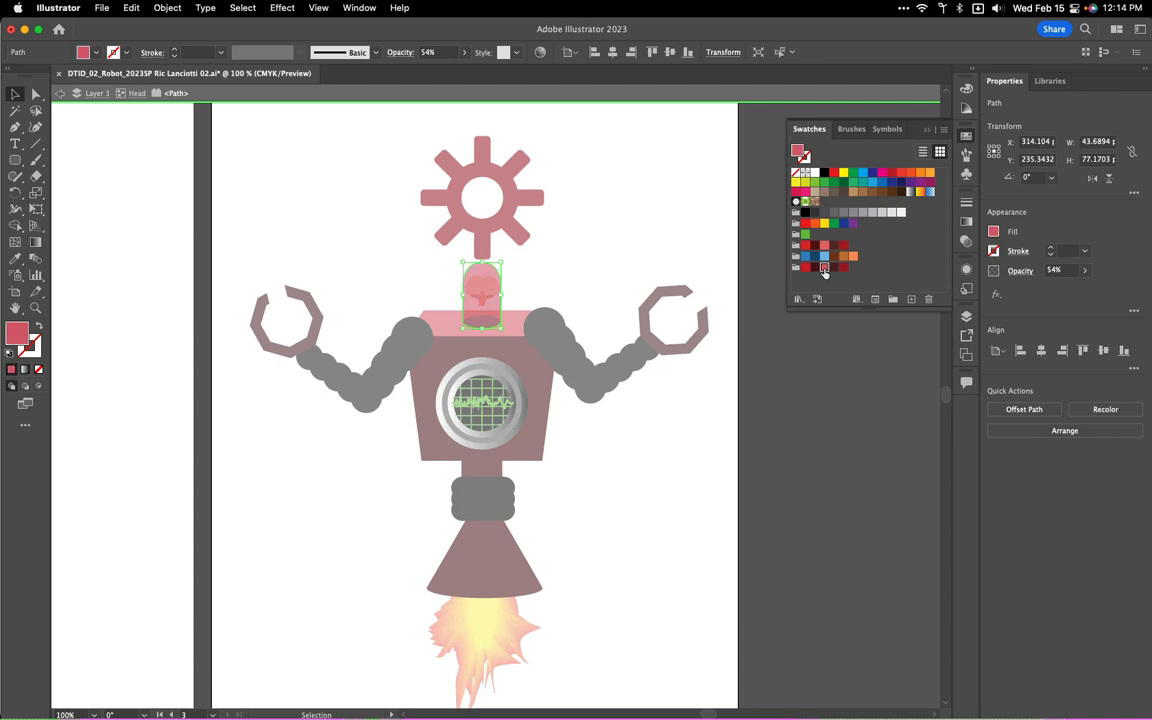
pyautogui.doubleClick(810, 463)
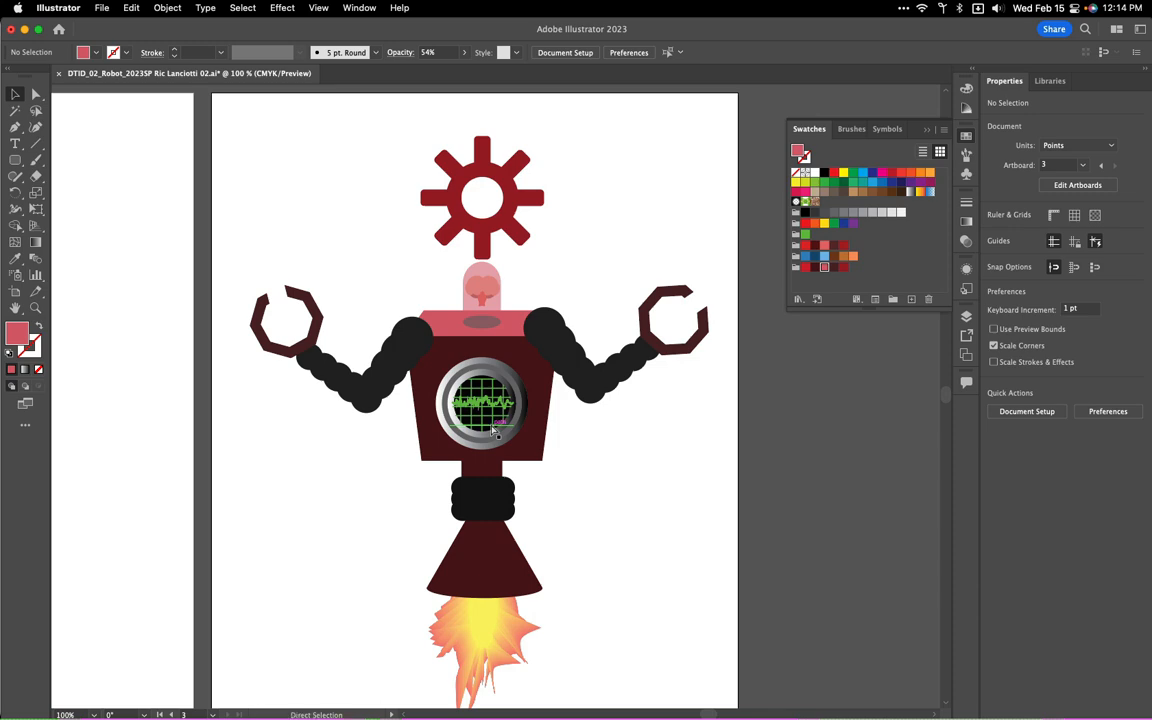
# Set the stroke of the grid lines in the torso's round display to the new group's pink swatch, C=12 M=76 Y=48 K=0, without a fill
pyautogui.scroll(5, 497, 433)
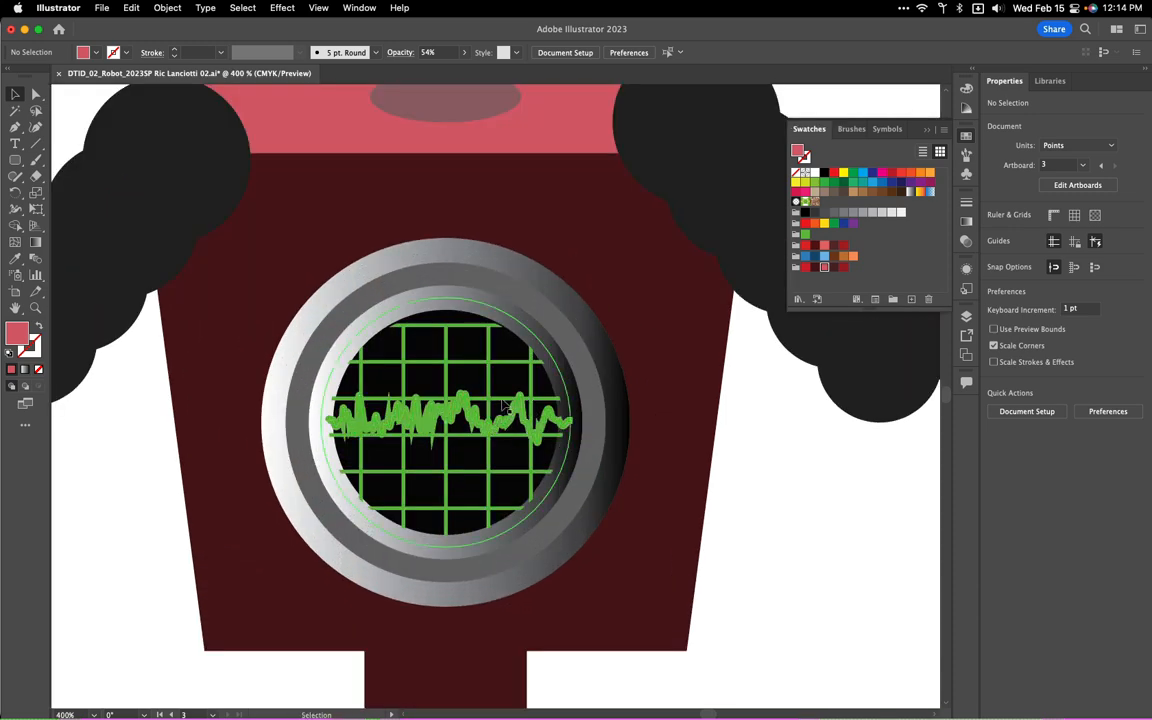
pyautogui.click(497, 402)
pyautogui.doubleClick(495, 404)
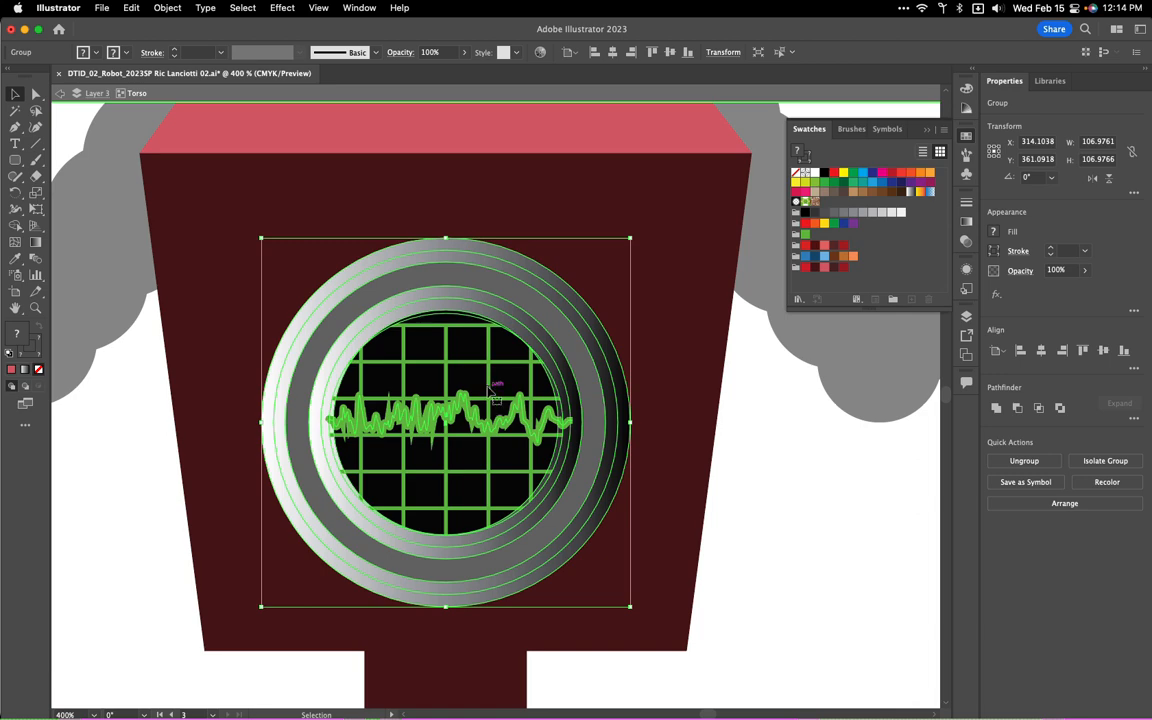
pyautogui.doubleClick(493, 401)
pyautogui.doubleClick(489, 393)
pyautogui.click(489, 393)
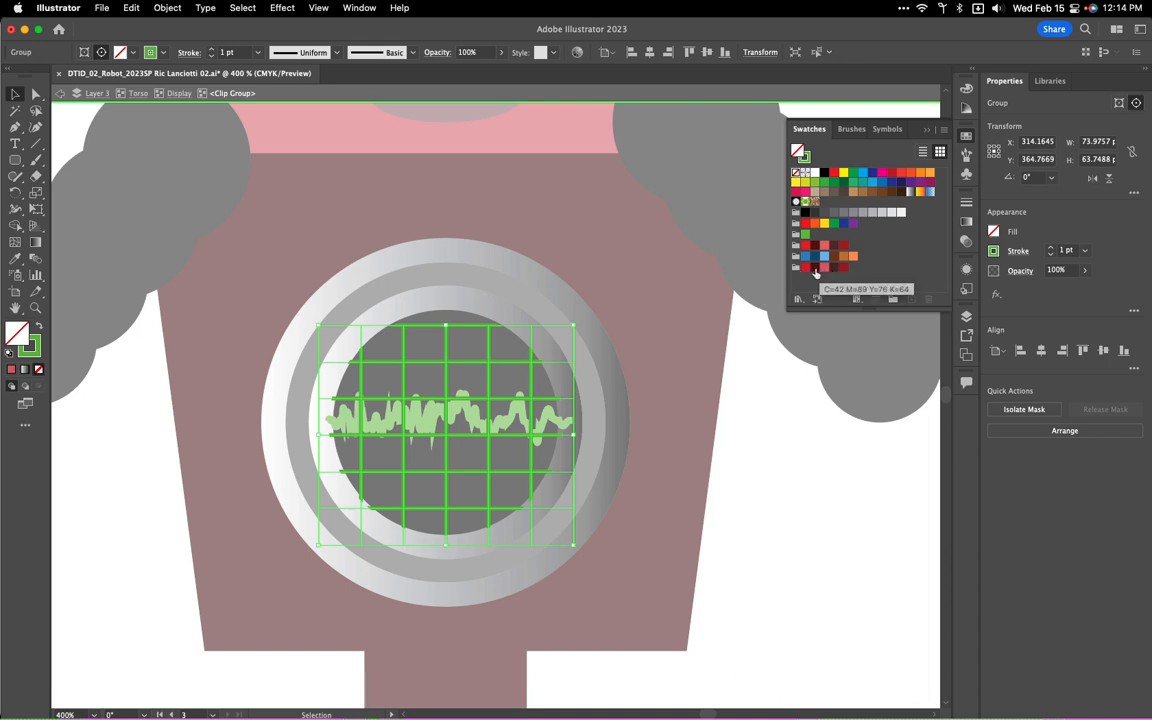
pyautogui.click(824, 268)
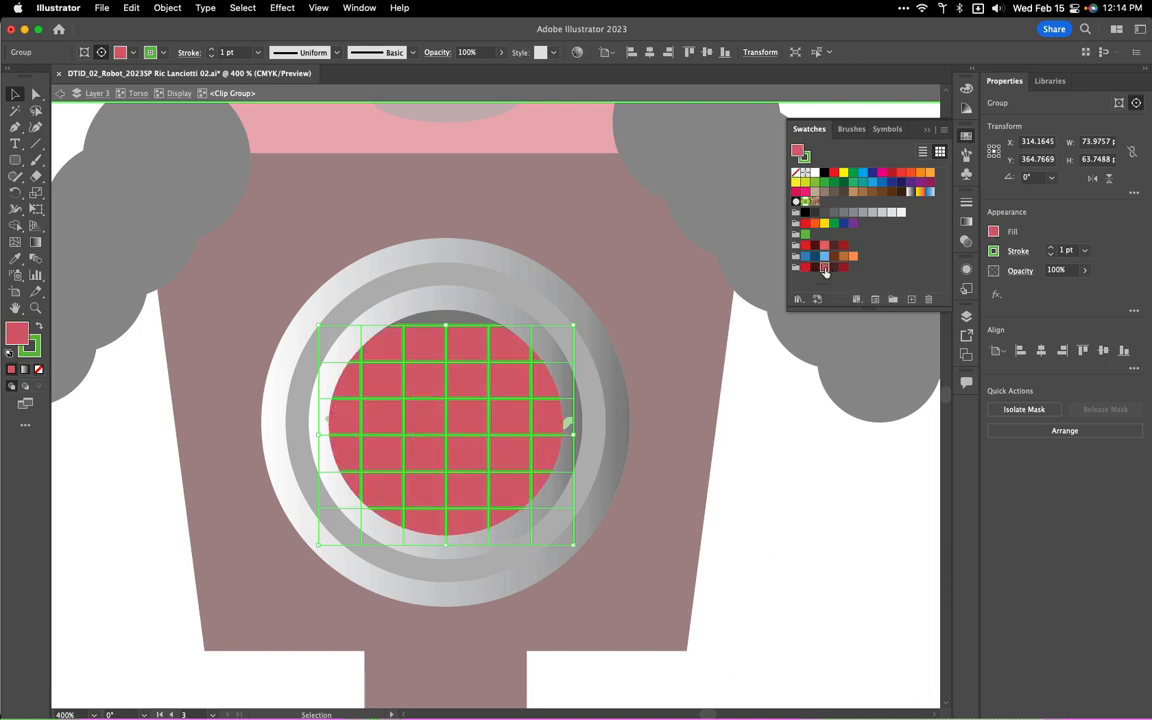
pyautogui.press('super+z')
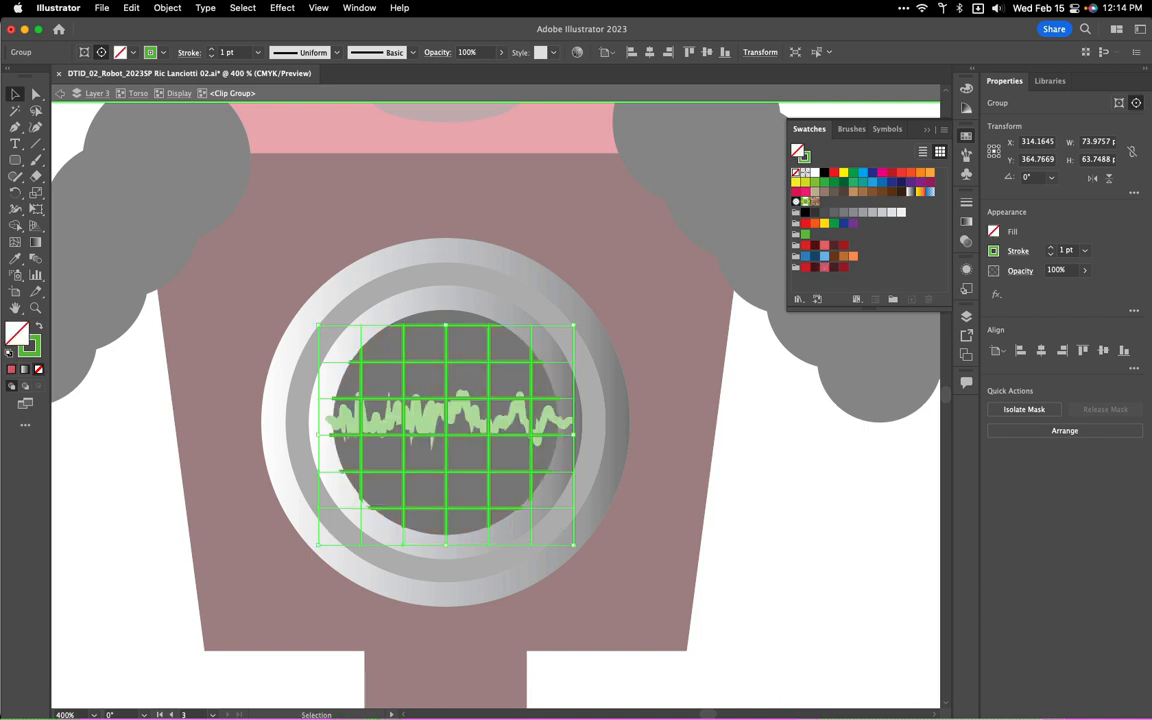
pyautogui.click(29, 347)
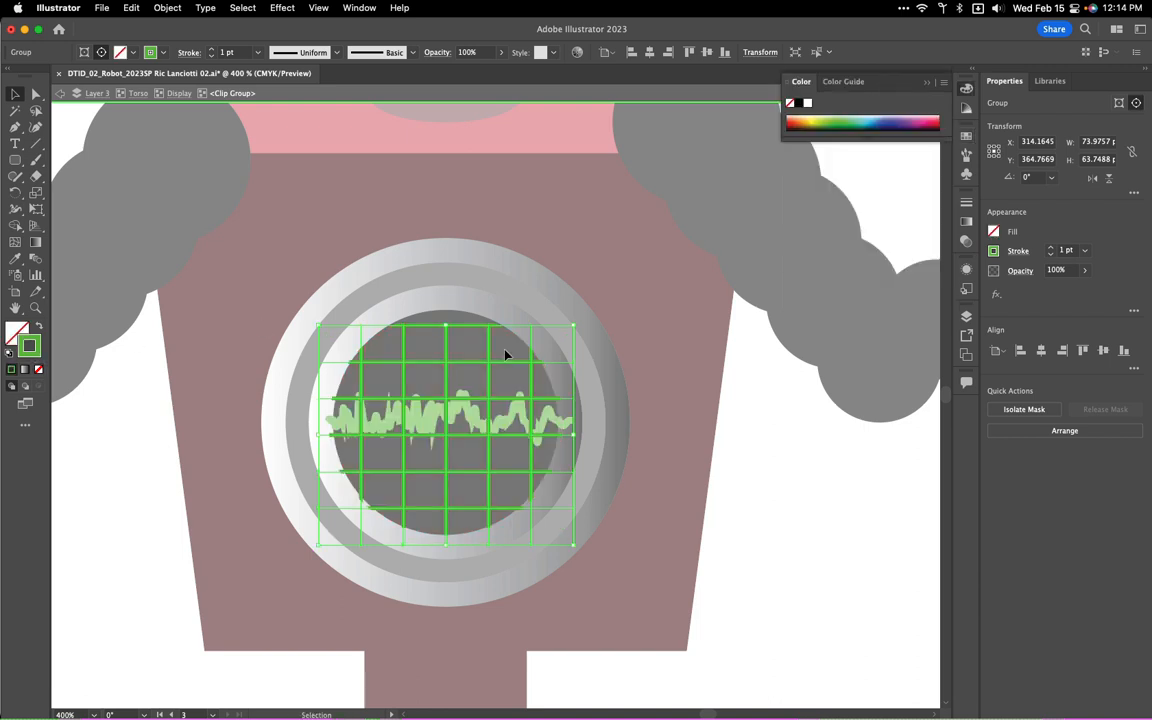
pyautogui.click(966, 135)
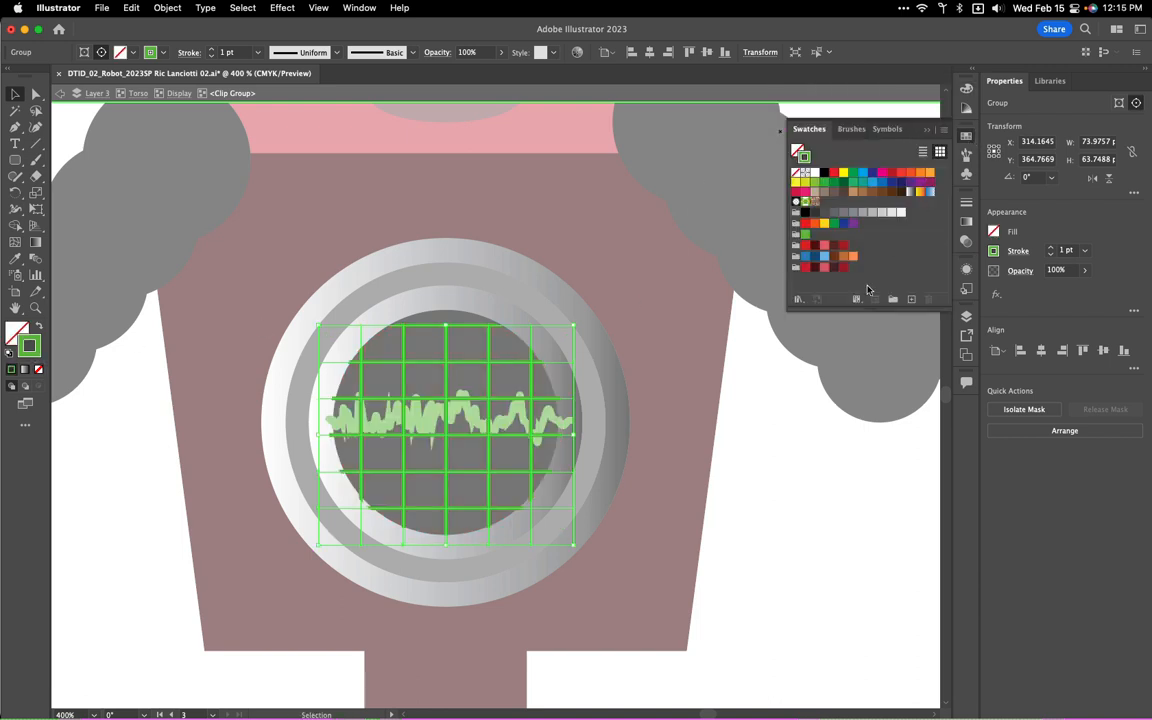
pyautogui.click(824, 268)
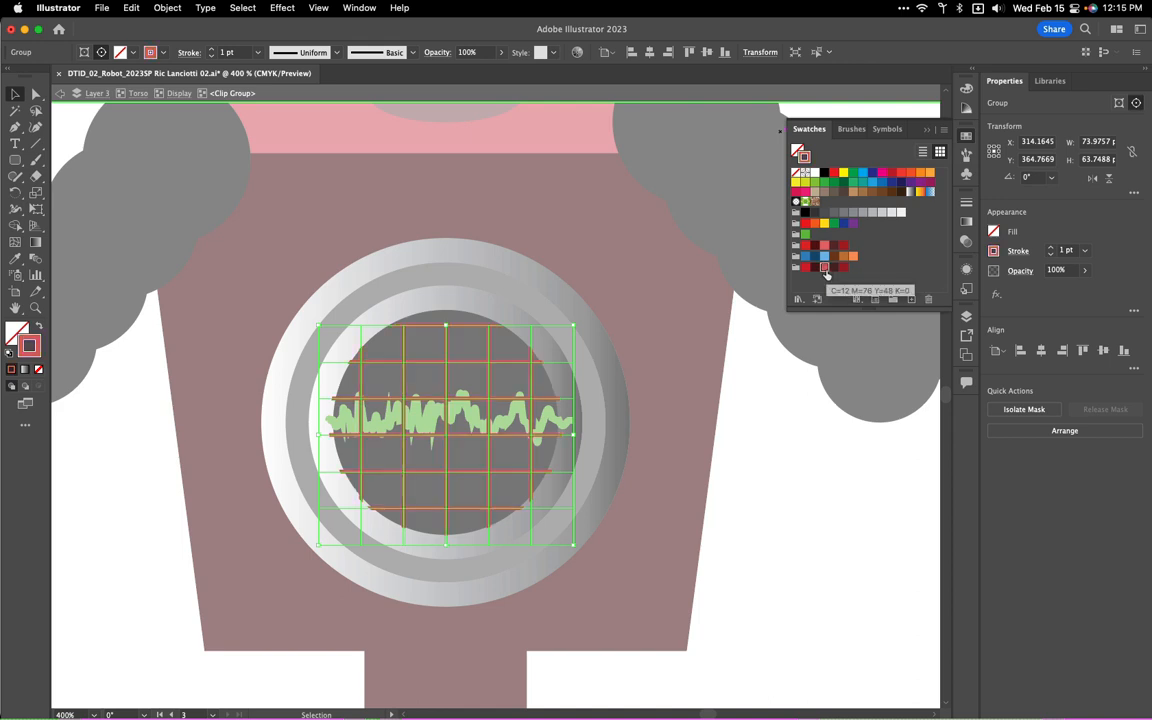
pyautogui.click(762, 548)
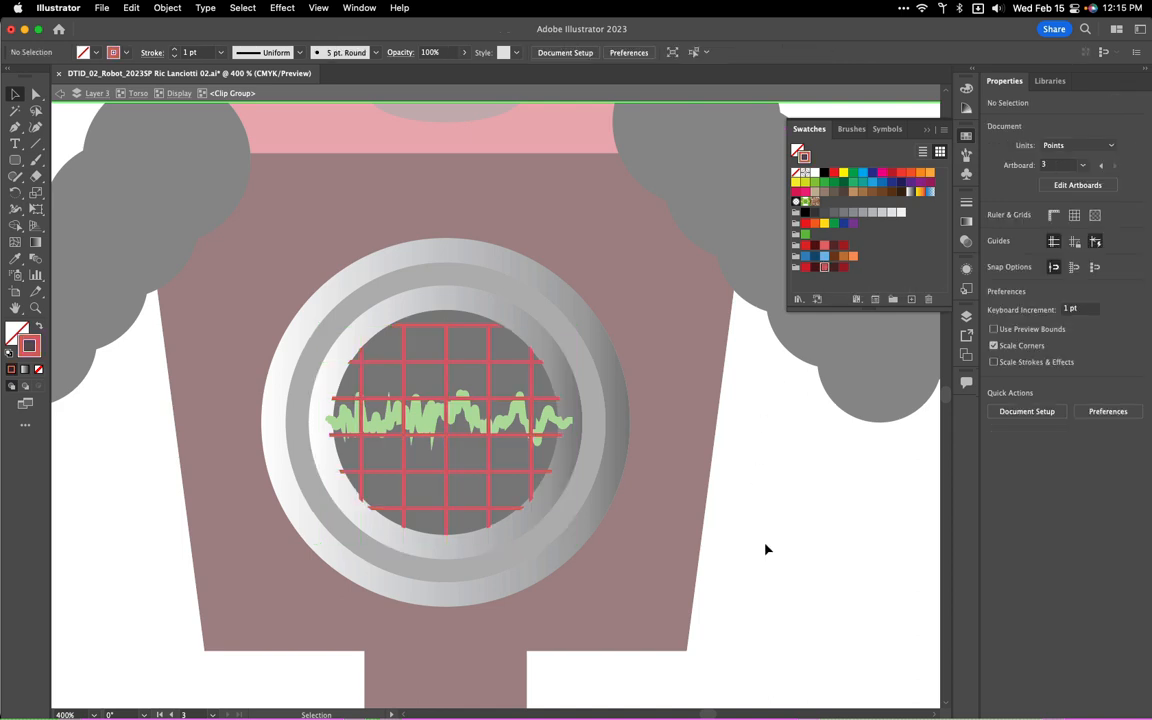
# Set the stroke of the heartbeat line in the torso's round display to the first swatch of the new monochromatic group
pyautogui.press('Escape')
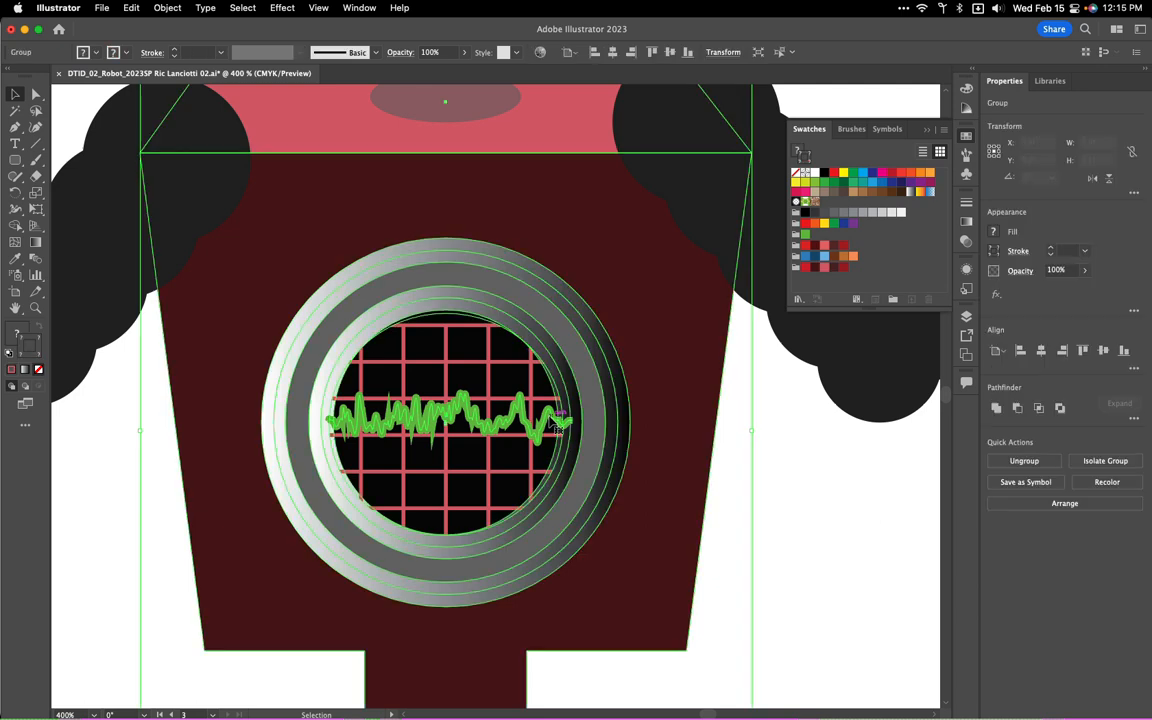
pyautogui.click(545, 423)
pyautogui.doubleClick(545, 423)
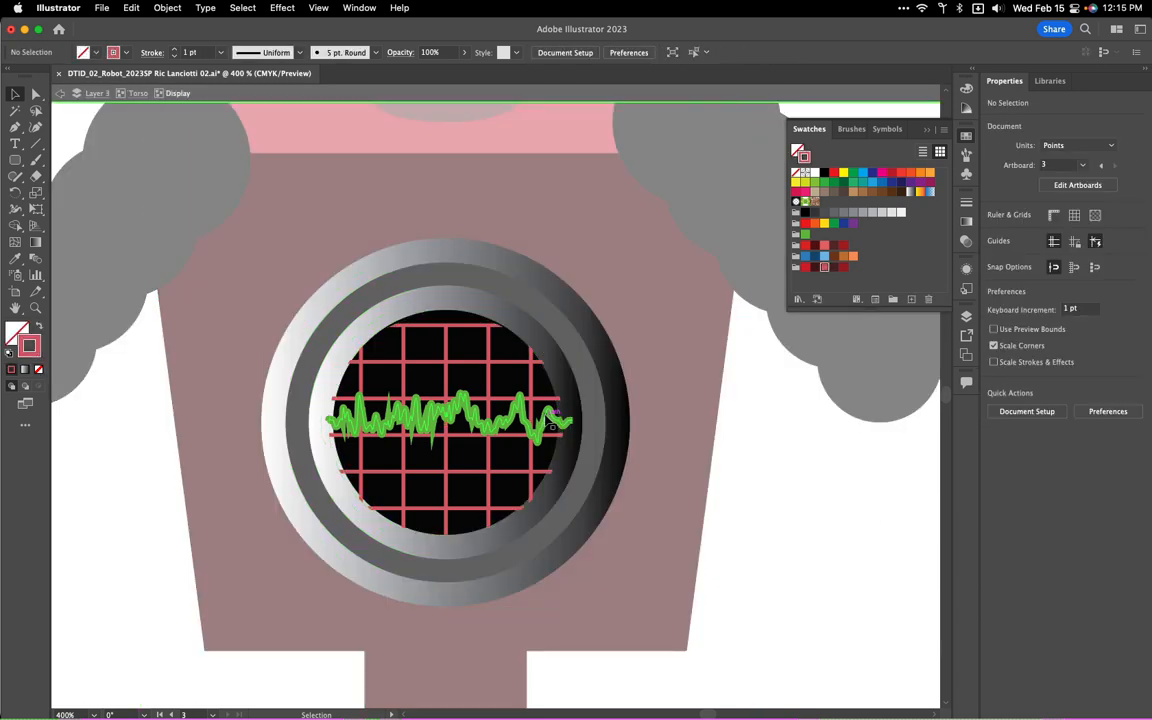
pyautogui.click(551, 425)
pyautogui.click(805, 268)
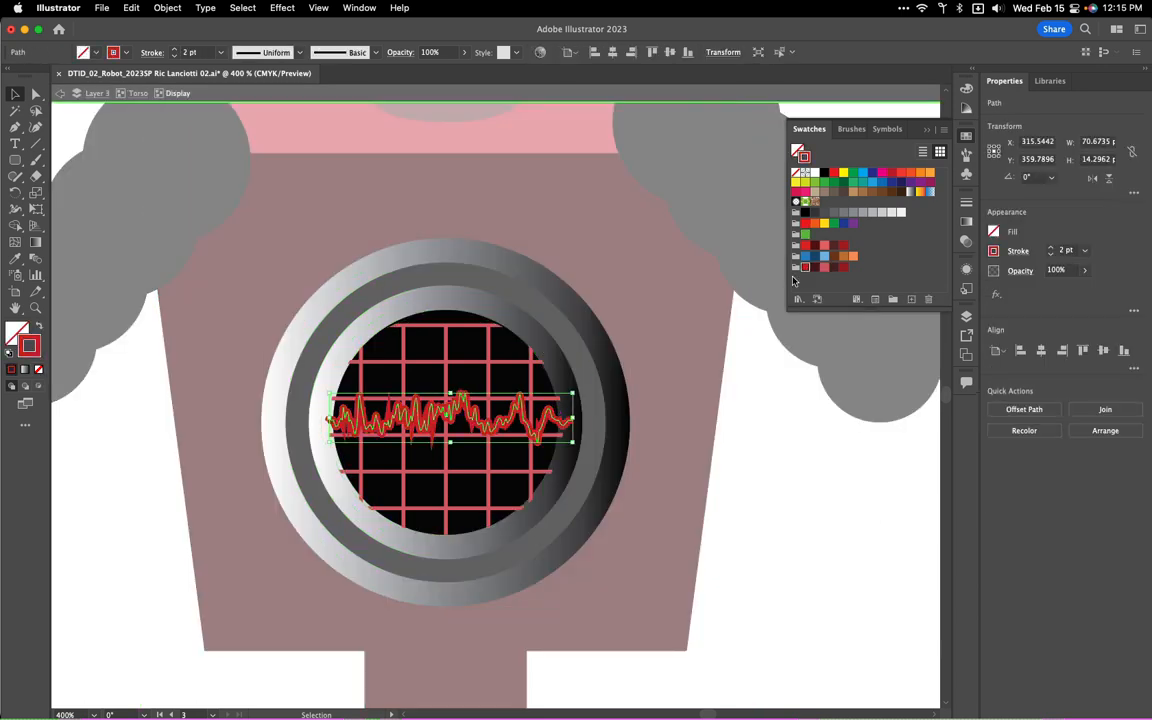
pyautogui.click(756, 512)
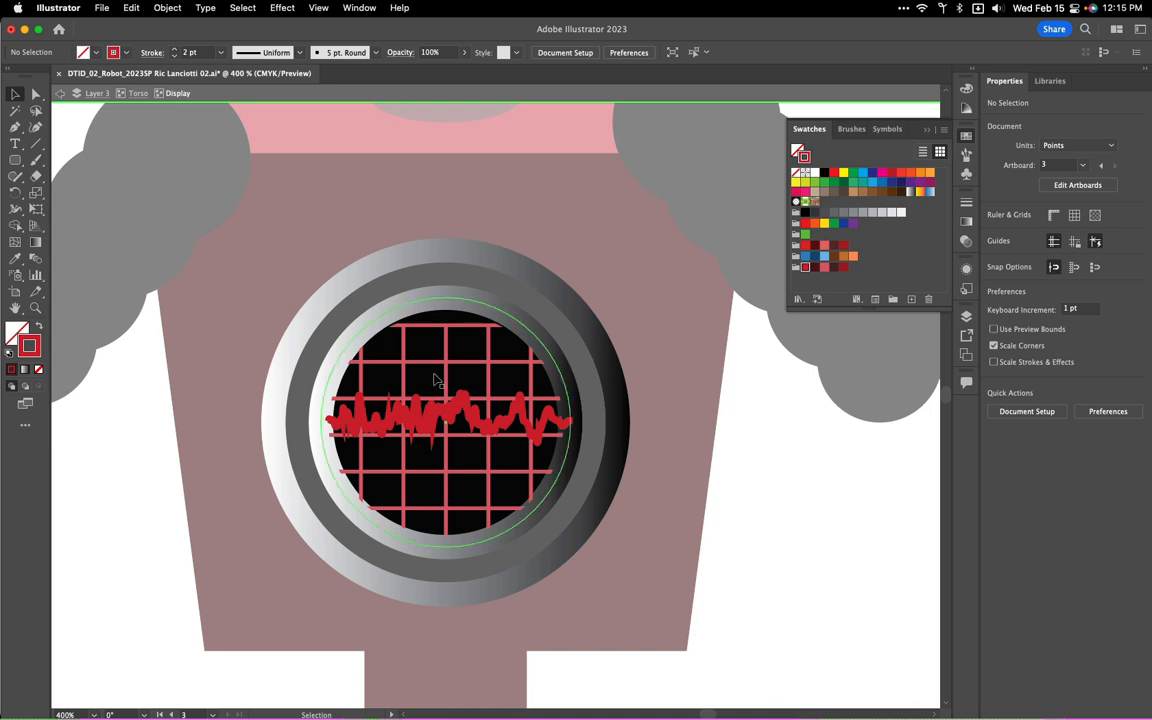
# Reduce the heartbeat line's stroke weight to 1 pt, then leave the display group
pyautogui.click(412, 404)
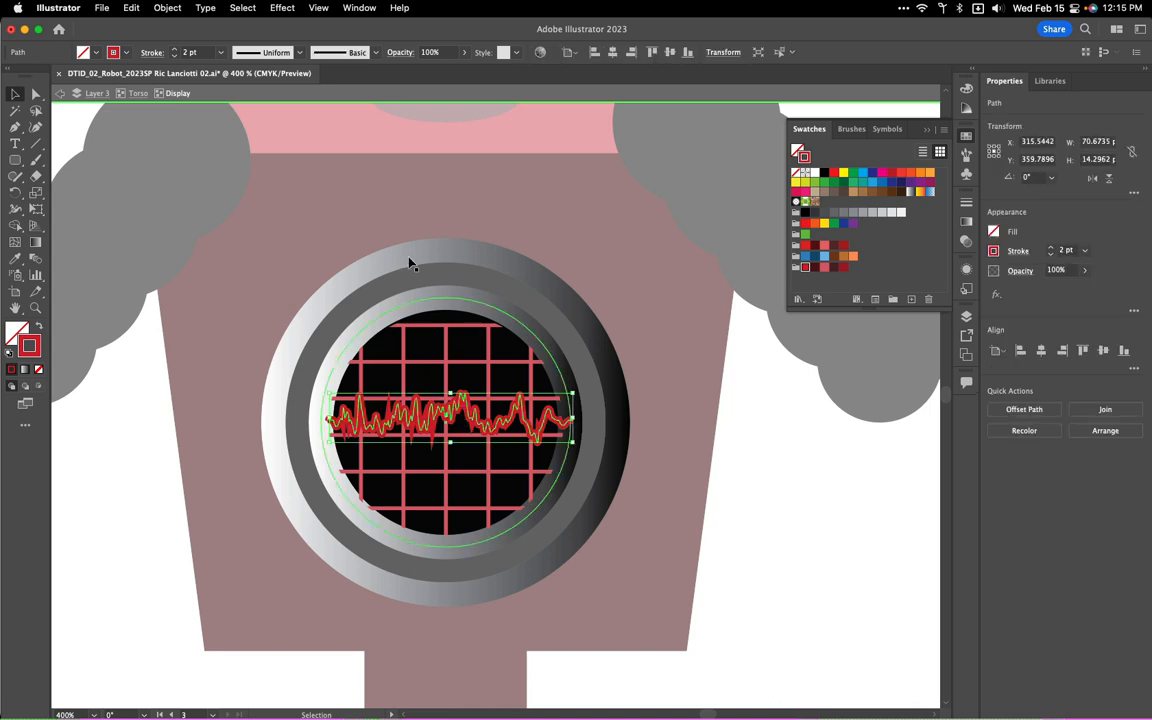
pyautogui.click(174, 56)
pyautogui.click(737, 486)
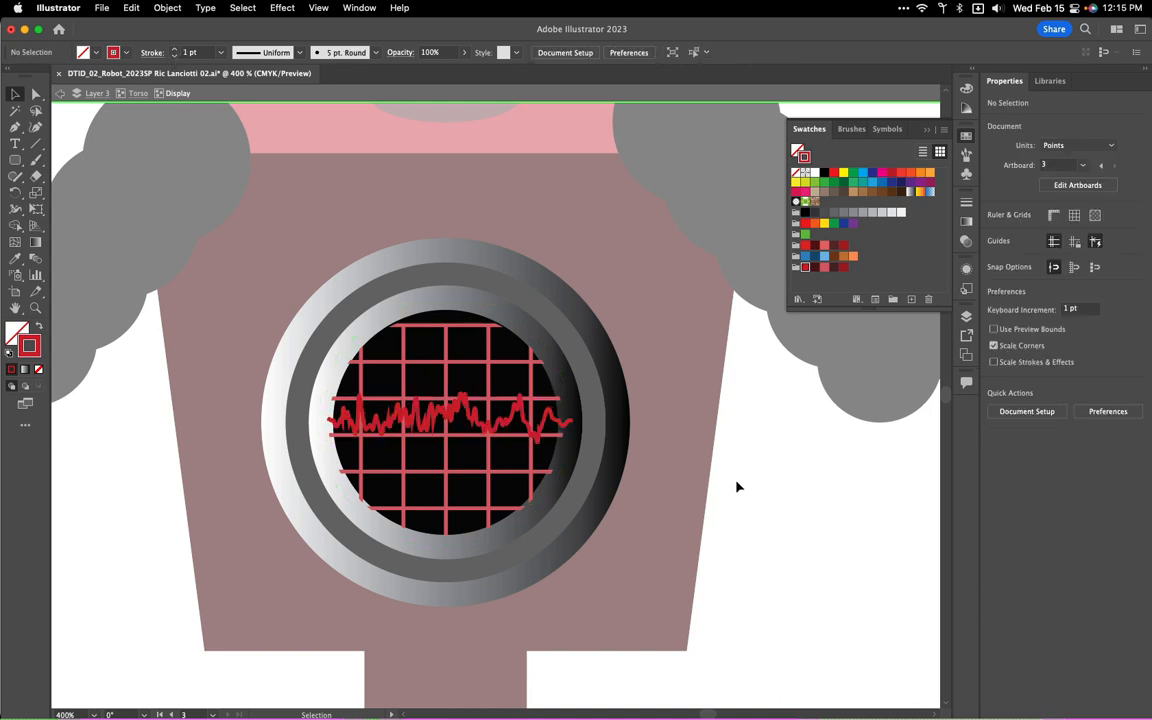
pyautogui.doubleClick(740, 485)
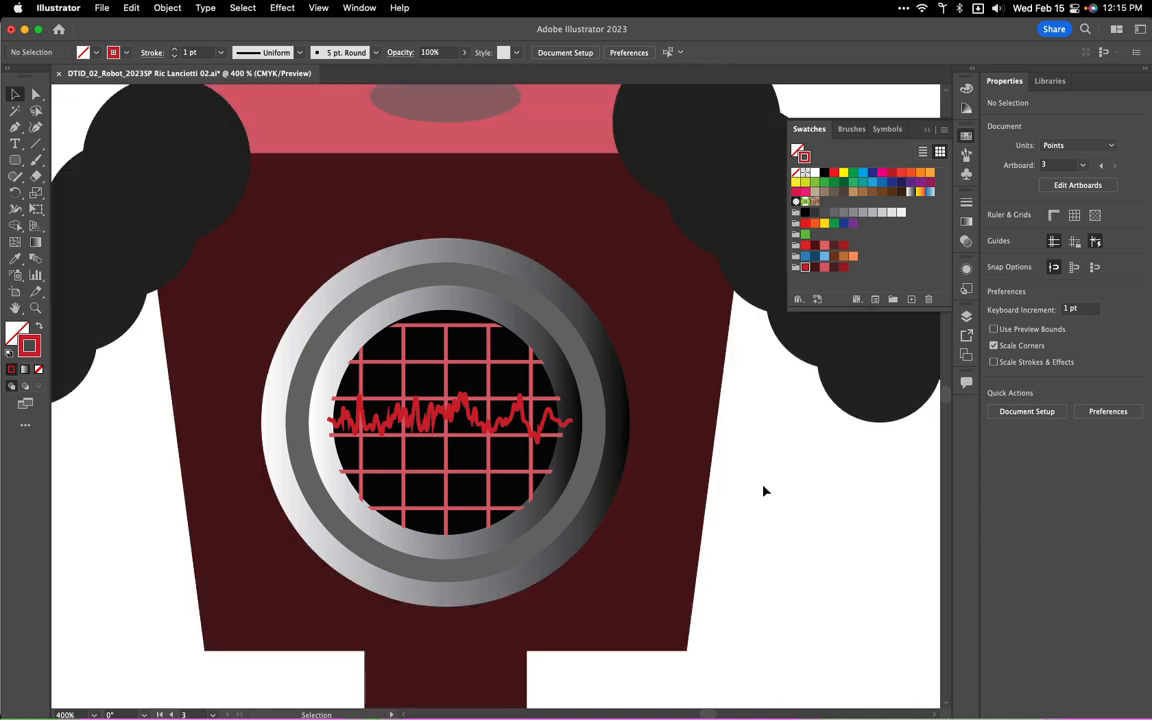
# Fill the inner path of the flame blend below the robot with white, keeping it without a stroke, and leave the group
pyautogui.press('super+0')
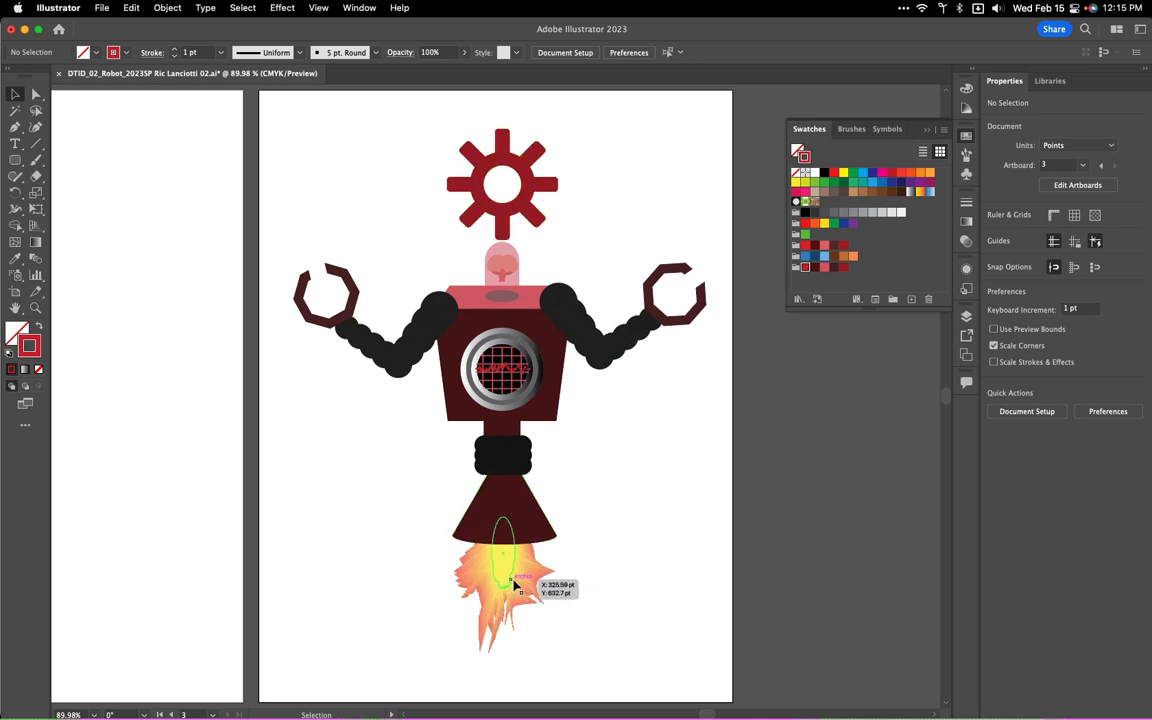
pyautogui.click(516, 585)
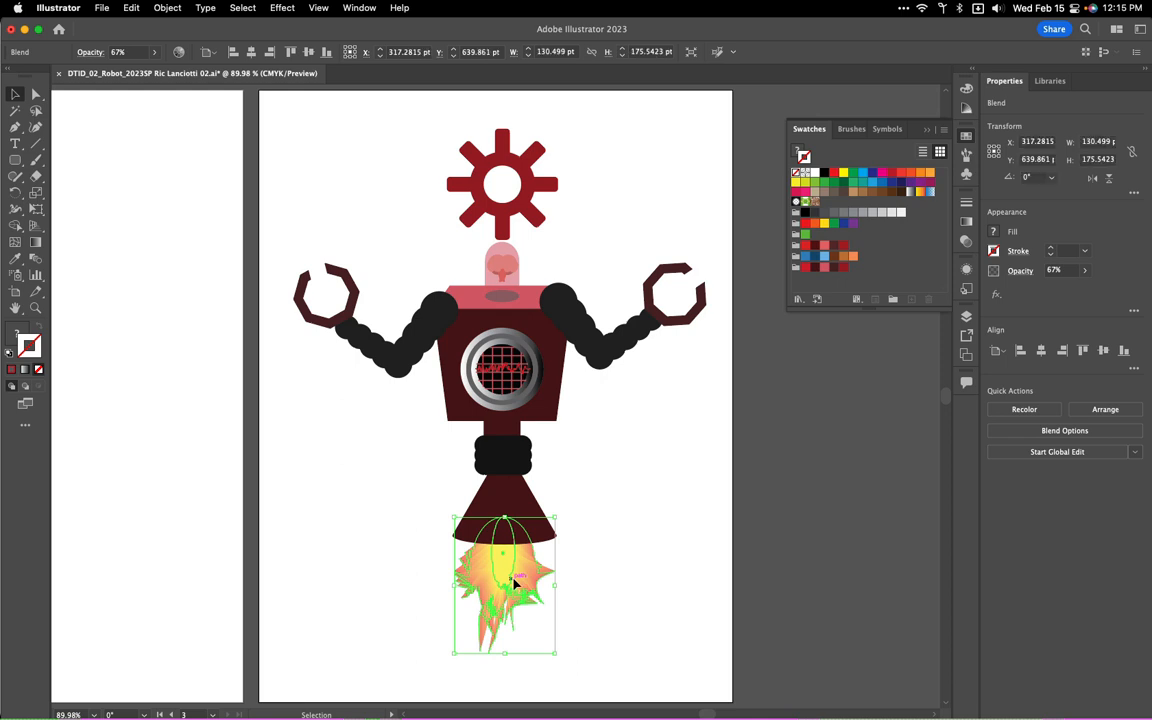
pyautogui.doubleClick(515, 584)
pyautogui.click(503, 579)
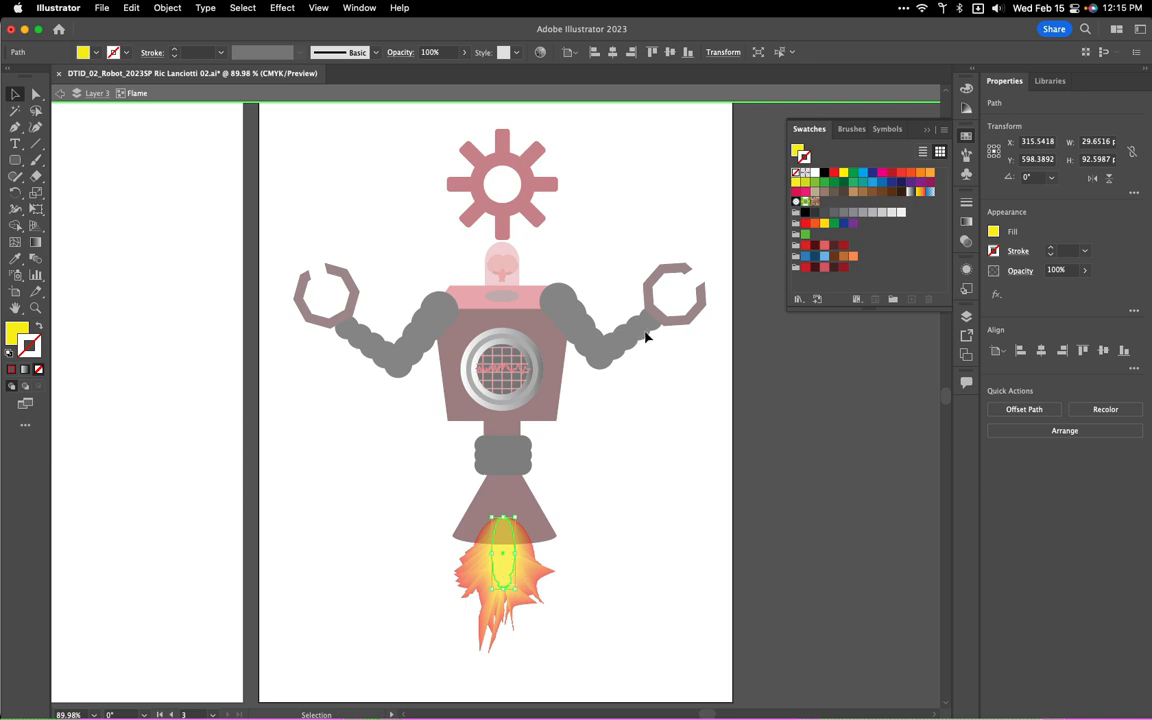
pyautogui.click(900, 213)
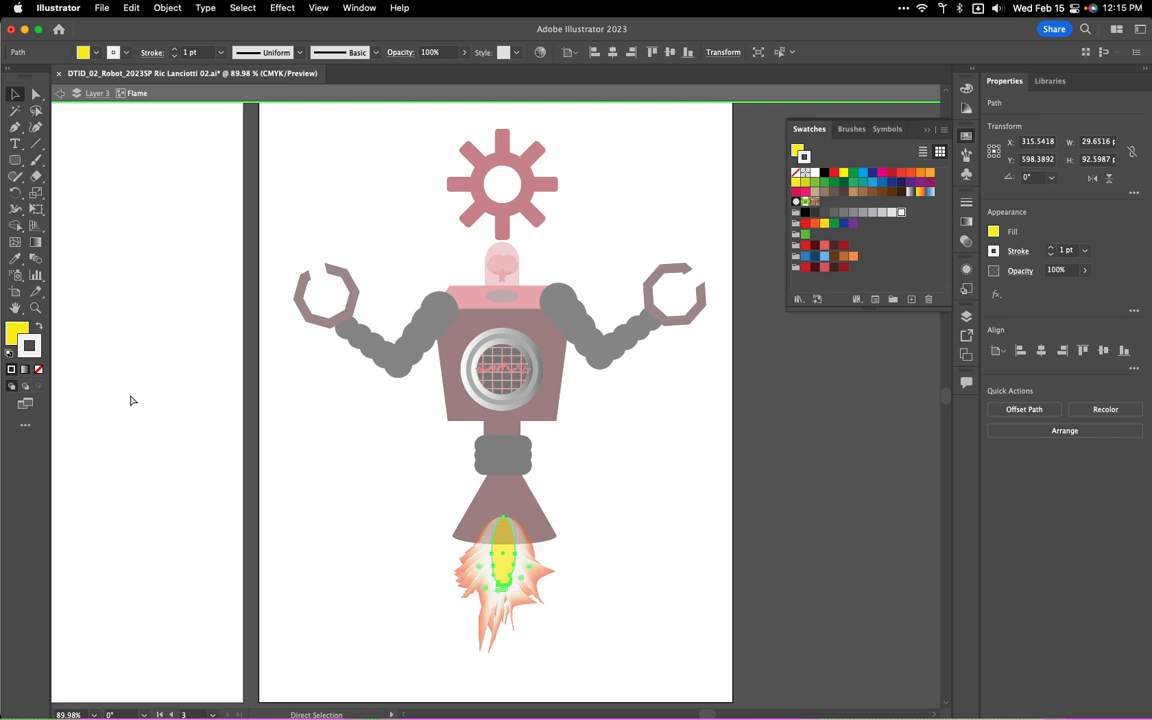
pyautogui.press('super+z')
pyautogui.click(20, 333)
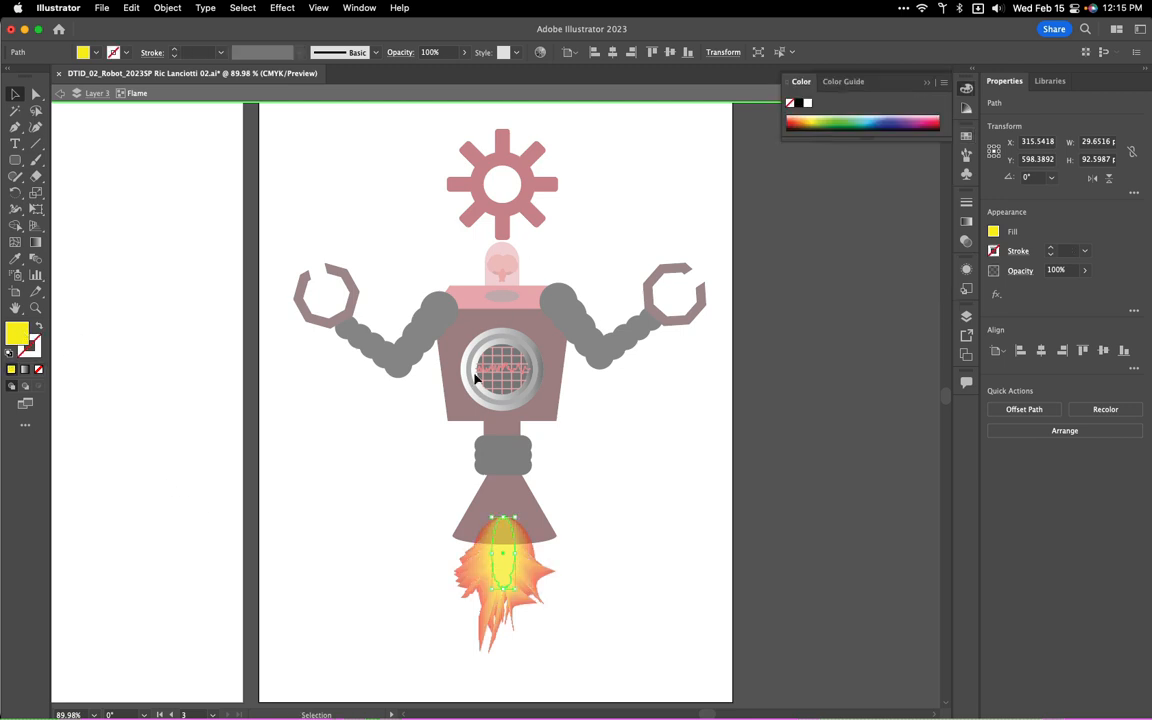
pyautogui.click(808, 103)
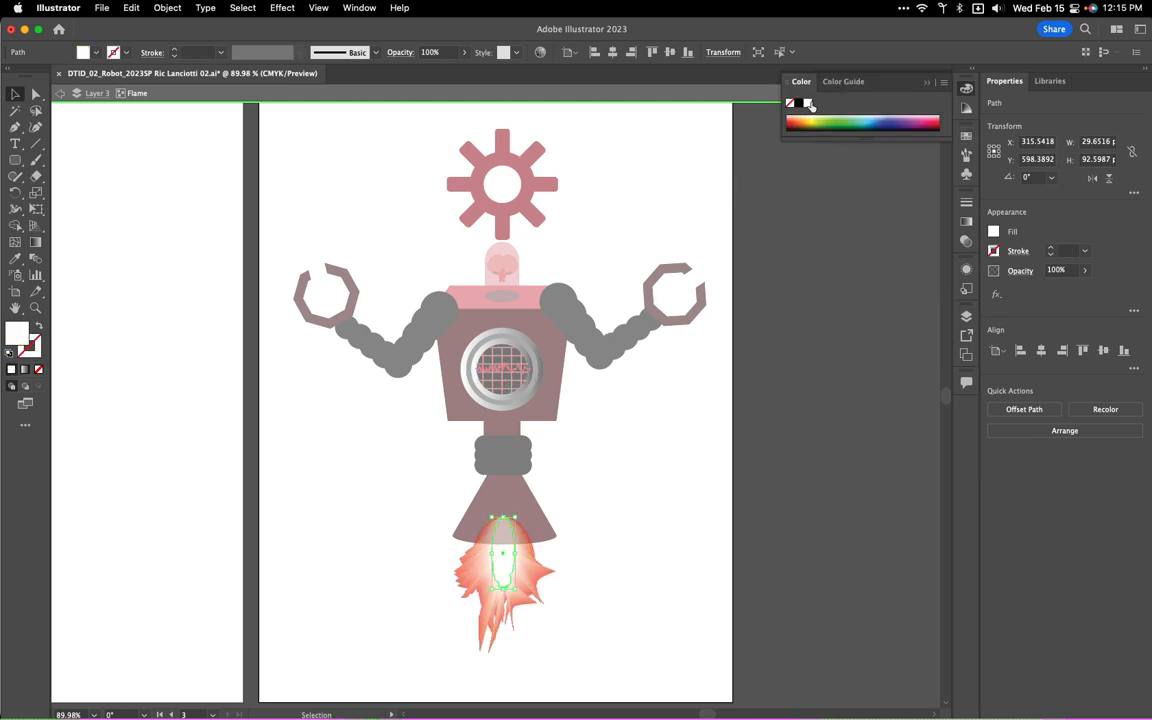
pyautogui.doubleClick(689, 522)
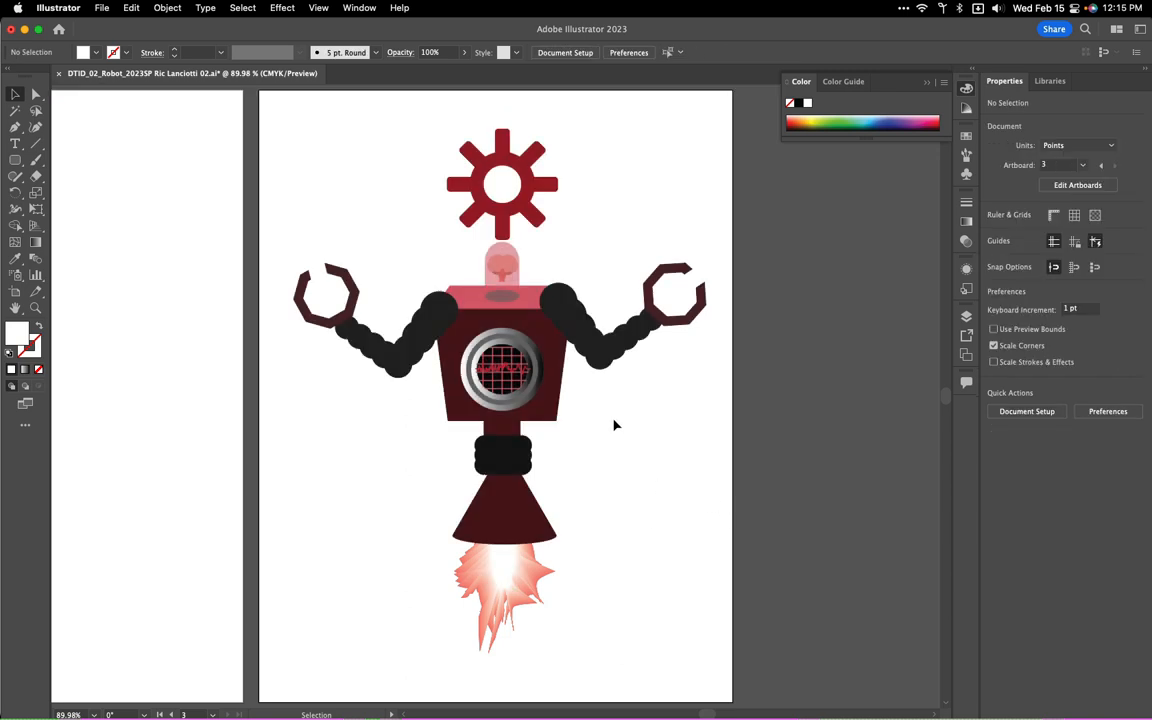